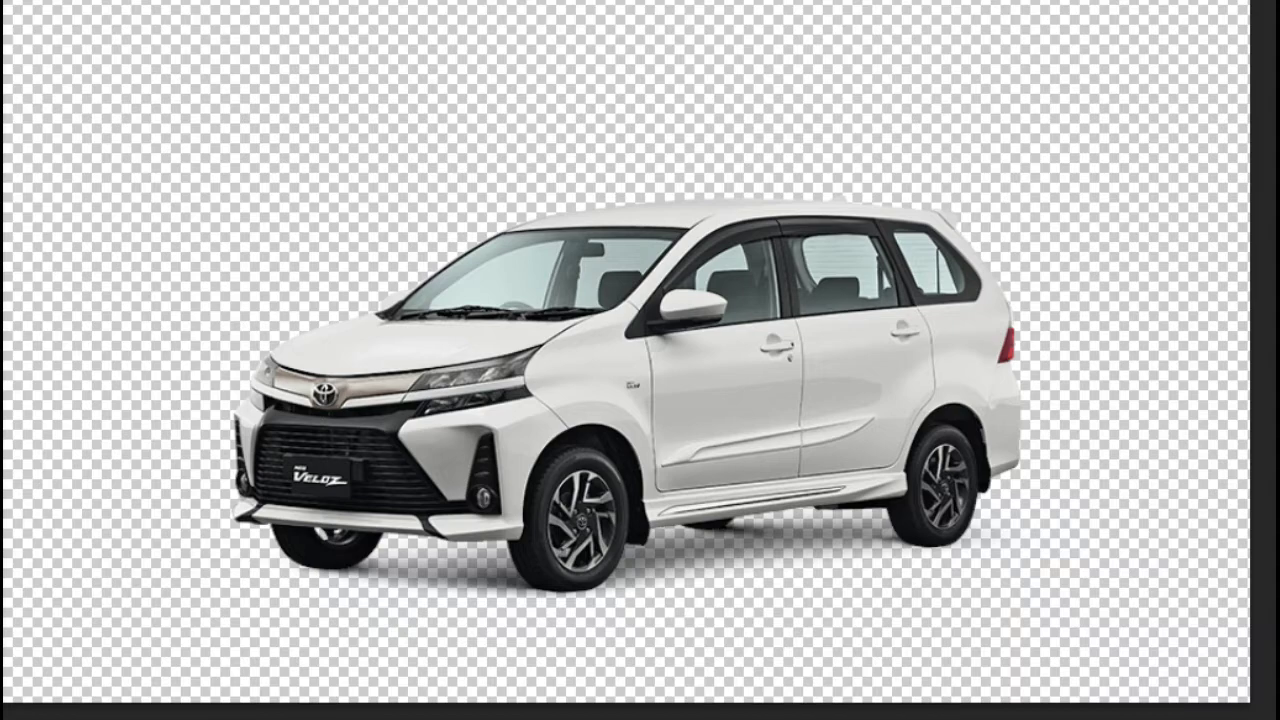
# Lasso the trim molding on the front door and paint it out.
pyautogui.click(789, 441)
pyautogui.doubleClick(1100, 372)
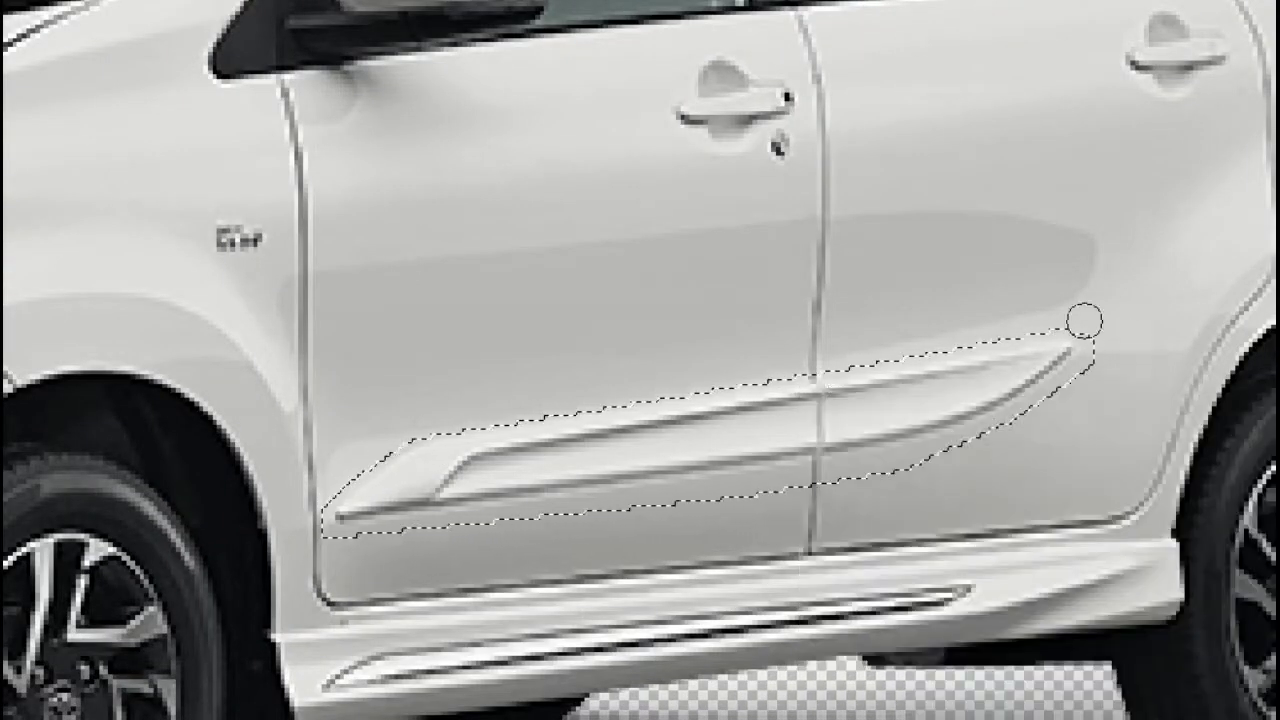
pyautogui.moveTo(369, 489)
pyautogui.mouseDown()
pyautogui.moveTo(1034, 349)
pyautogui.moveTo(950, 395)
pyautogui.mouseUp()
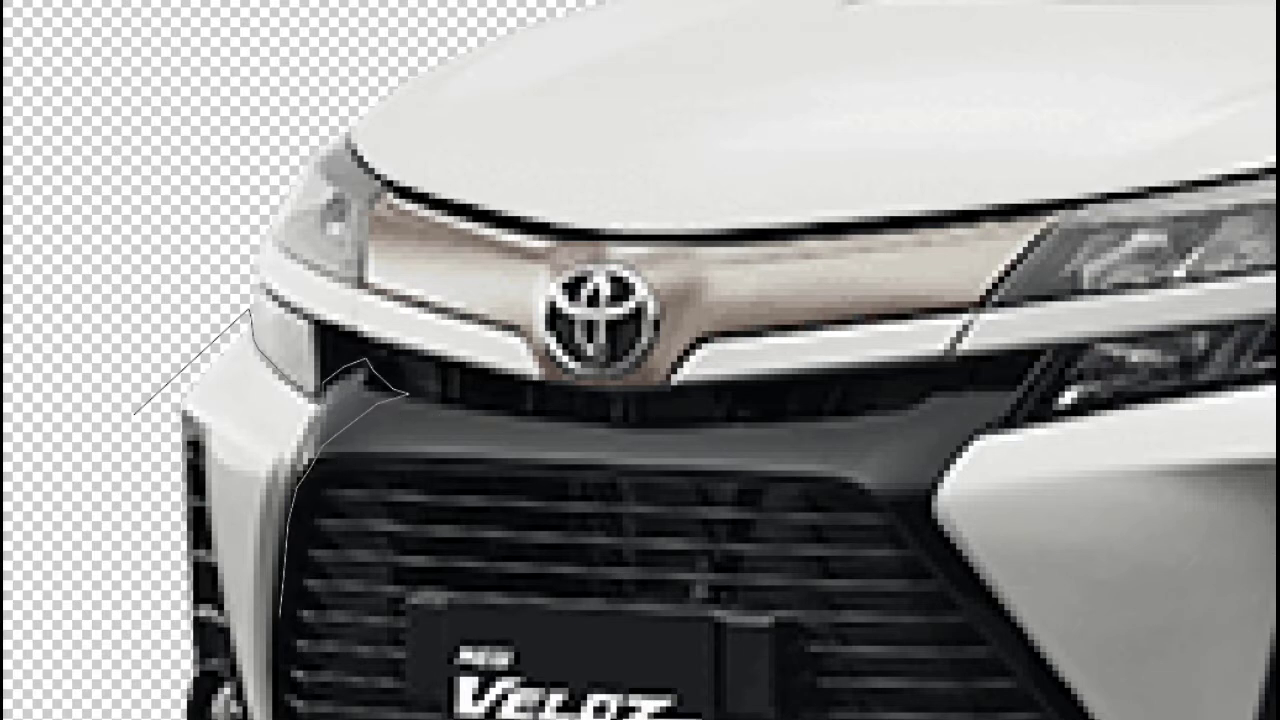
# Trace outlines around the front bumper sections and the front door handle.
pyautogui.click(133, 413)
pyautogui.scroll(-2, 133, 413)
pyautogui.click(180, 266)
pyautogui.click(240, 541)
pyautogui.scroll(-1, 145, 527)
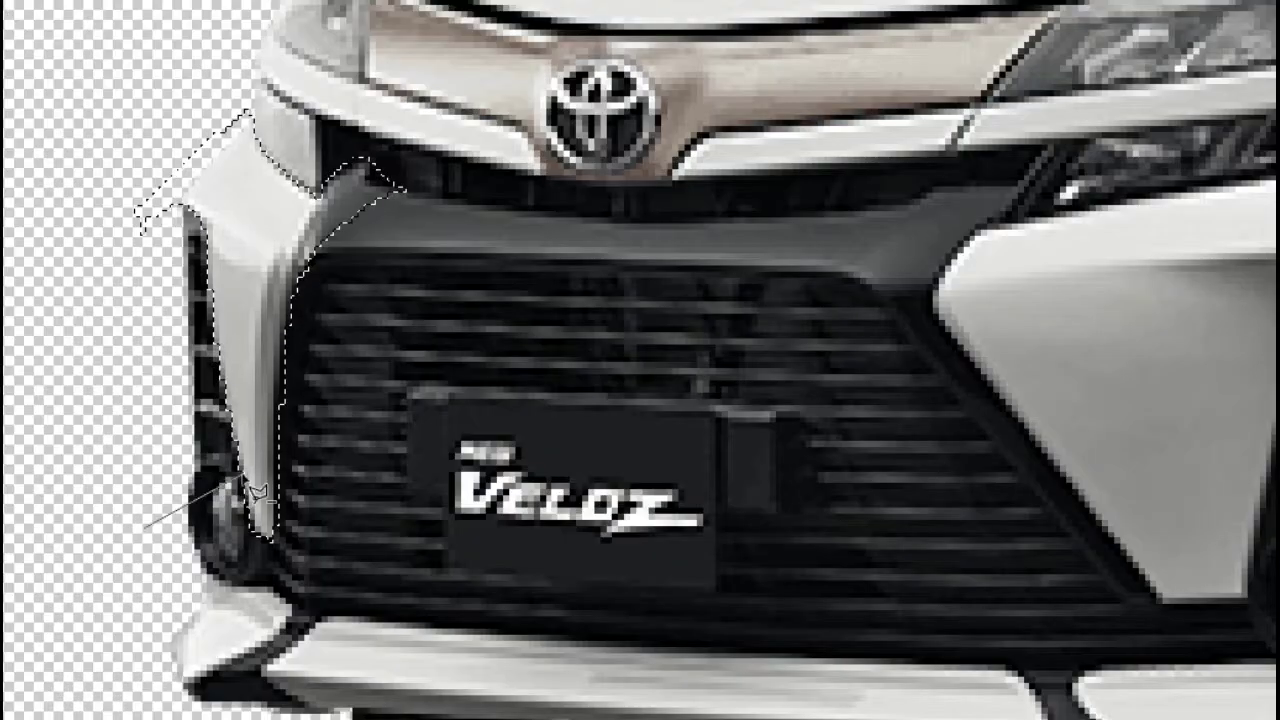
pyautogui.scroll(-1, 257, 491)
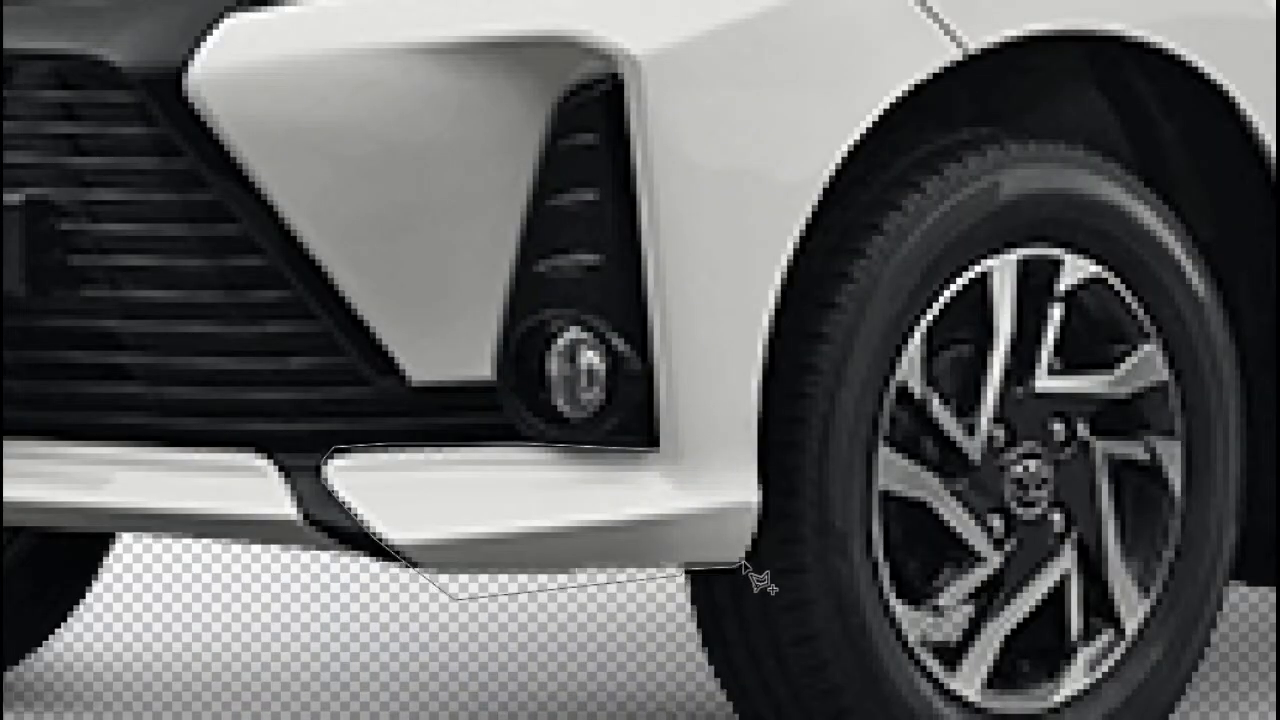
pyautogui.scroll(2, 855, 48)
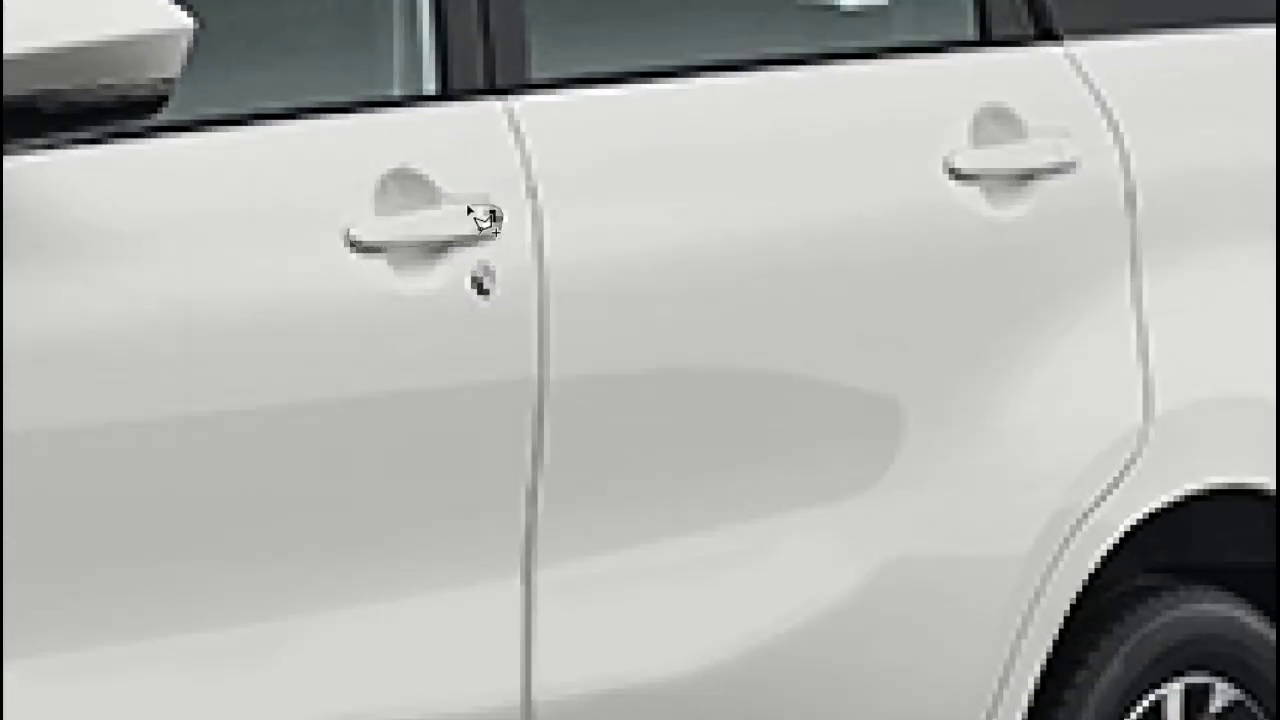
pyautogui.click(484, 218)
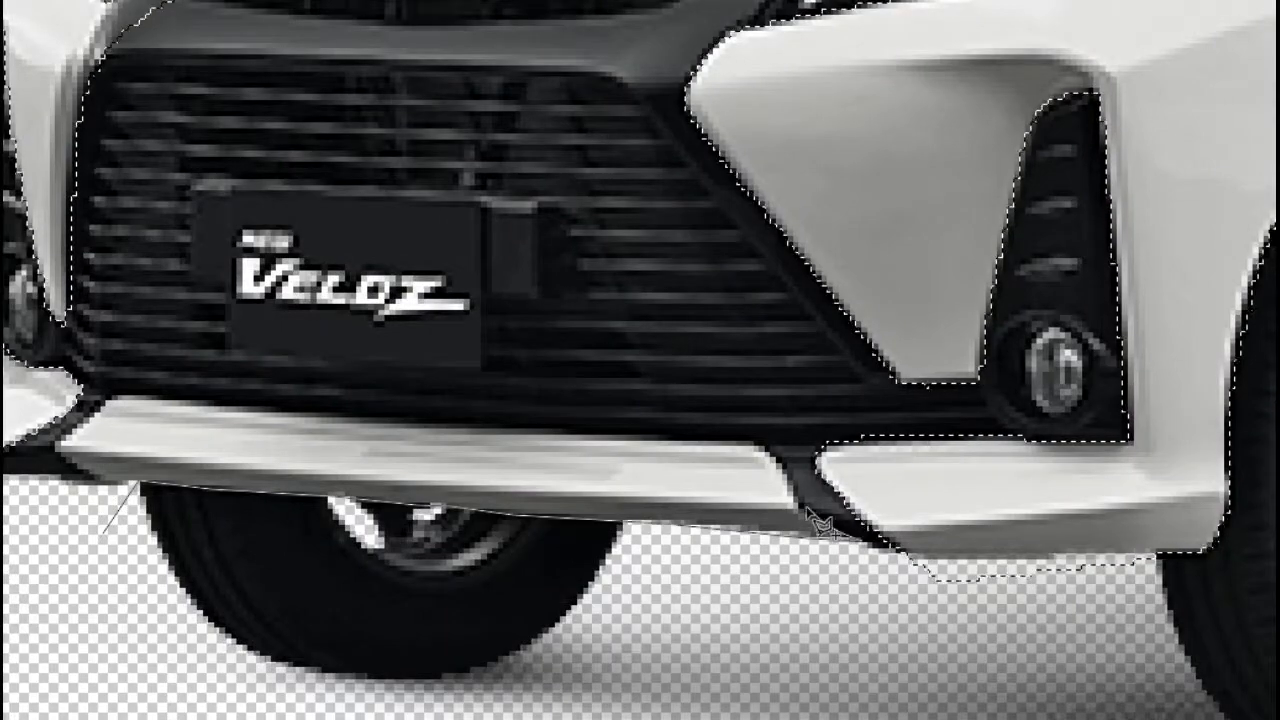
pyautogui.click(132, 530)
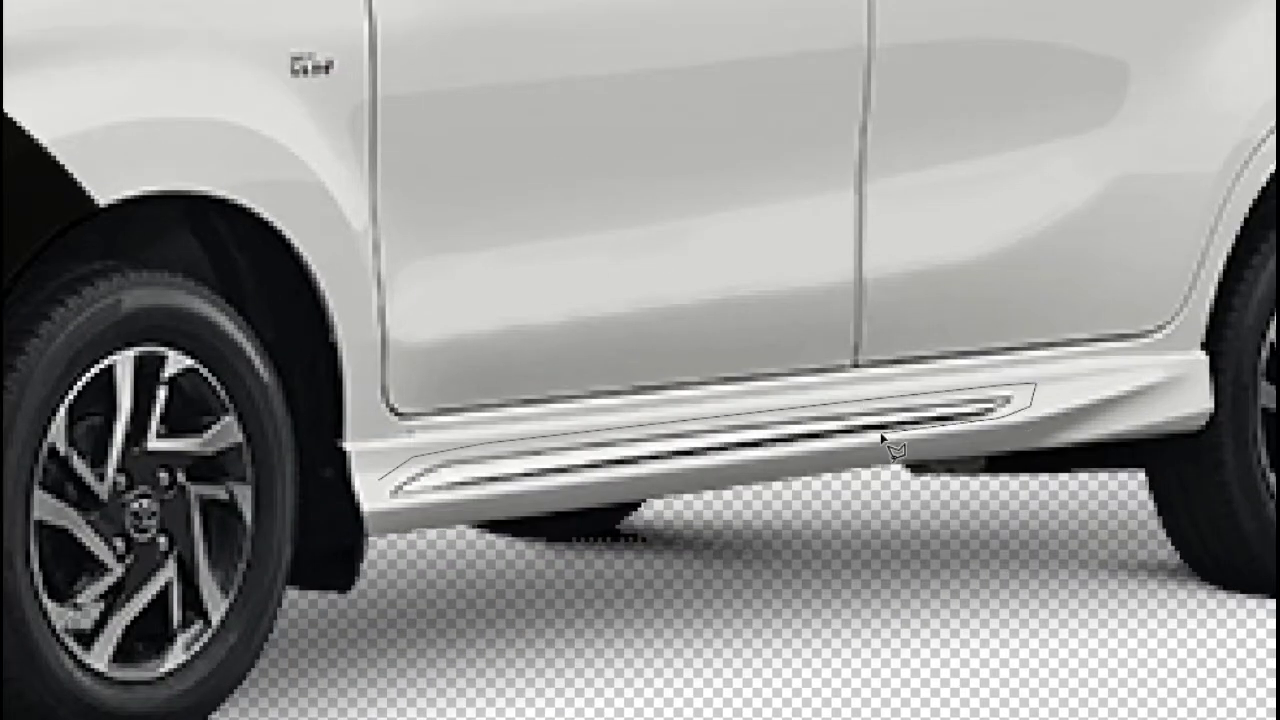
# Turn the side-skirt path into a selection and paint out its chrome stripes.
pyautogui.hotkey('ctrl', 'Return')
pyautogui.moveTo(390, 480); pyautogui.dragTo(1006, 417)
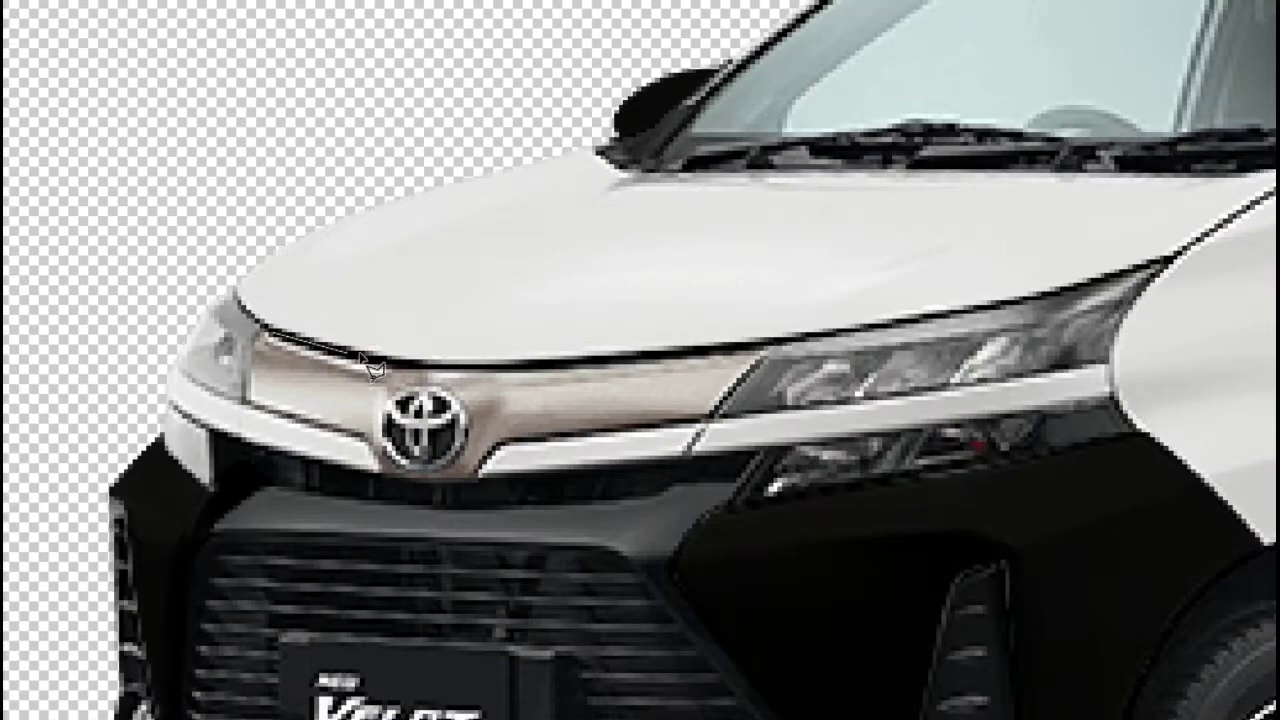
# Select the chrome grille bar and darken it to black with Levels.
pyautogui.click(368, 452)
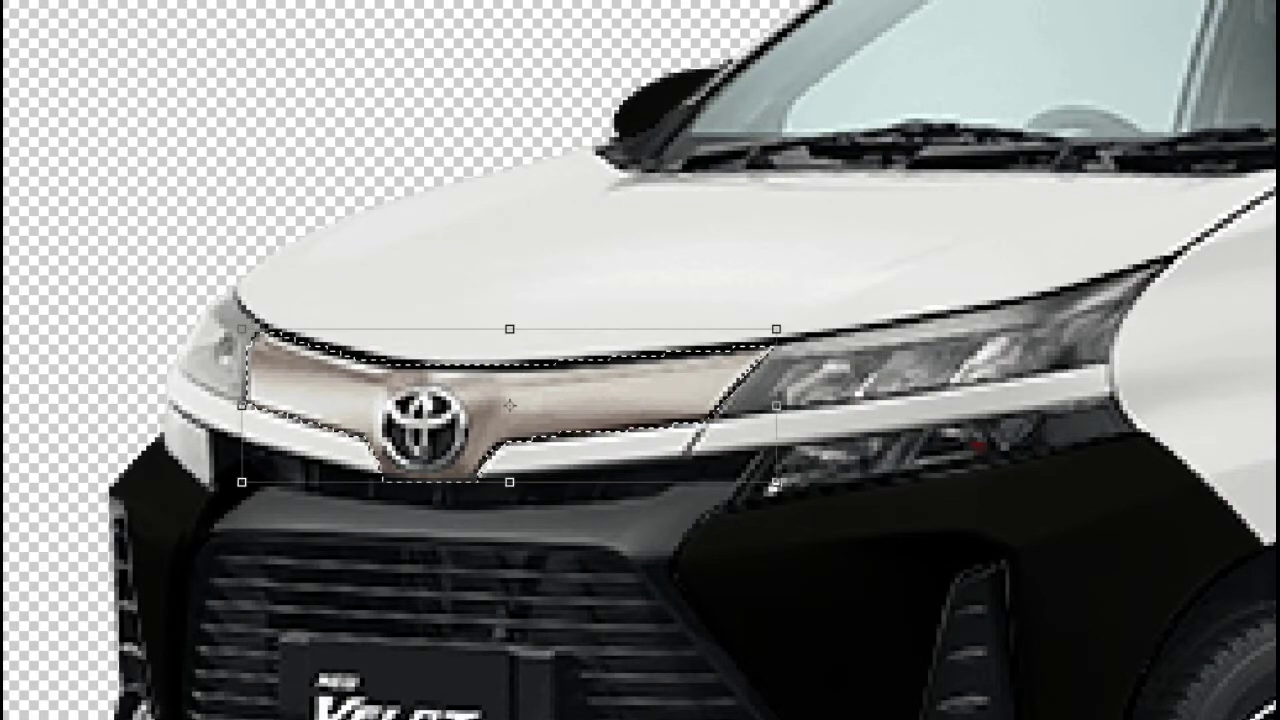
pyautogui.hotkey('ctrl', 'l')
pyautogui.moveTo(1177, 400); pyautogui.dragTo(1195, 400)
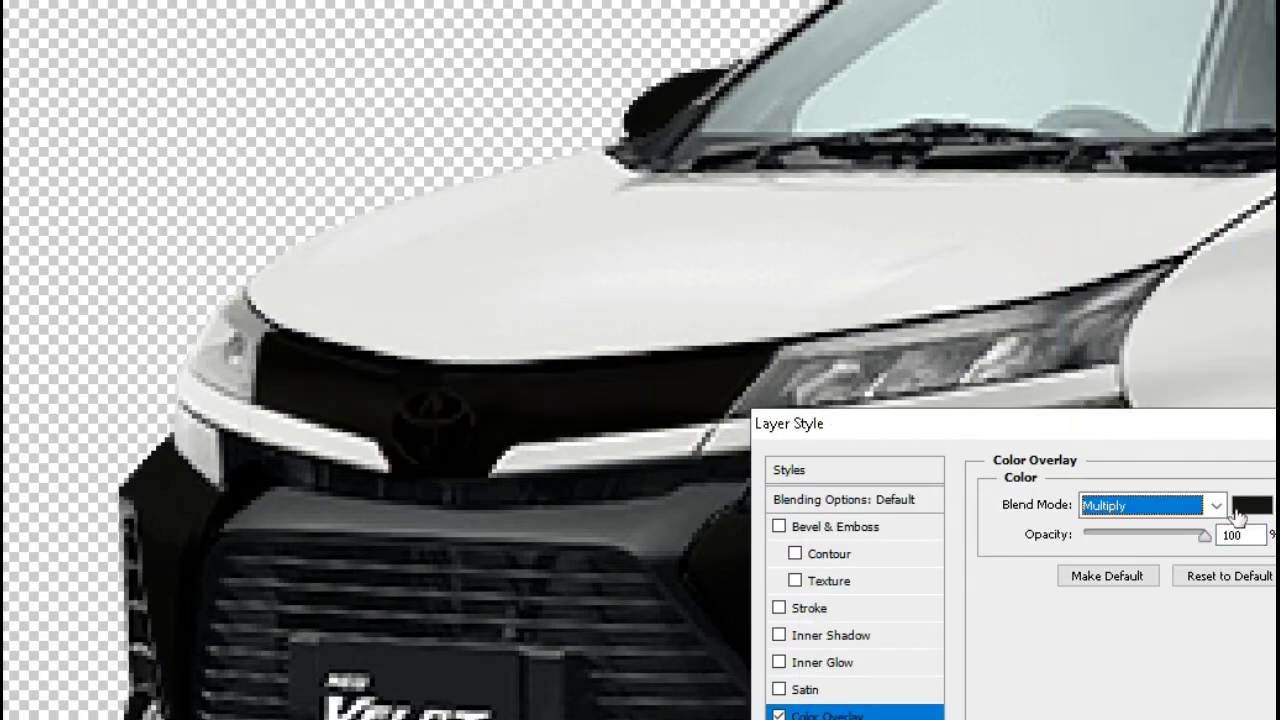
pyautogui.scroll(3, 335, 365)
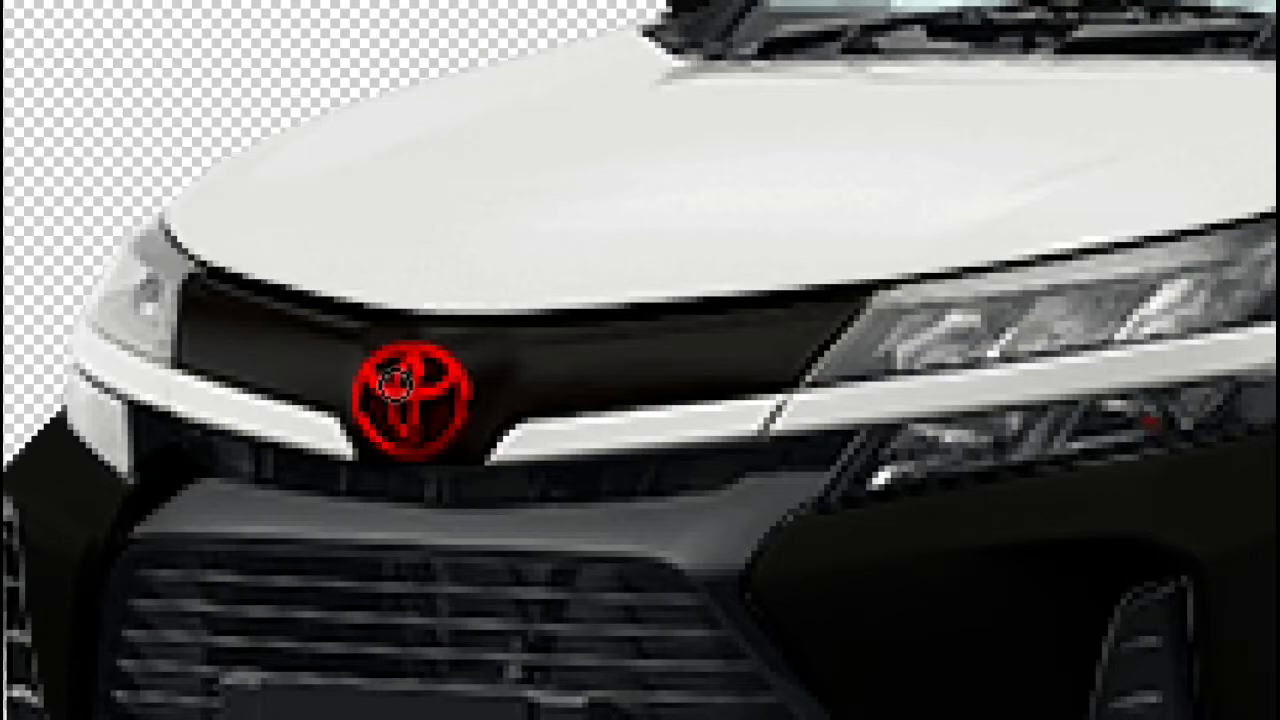
pyautogui.scroll(2, 447, 433)
# Blank out the VELOZ badge with a dark fill and brush, then outline the right fog light.
pyautogui.hotkey('ctrl', '0')
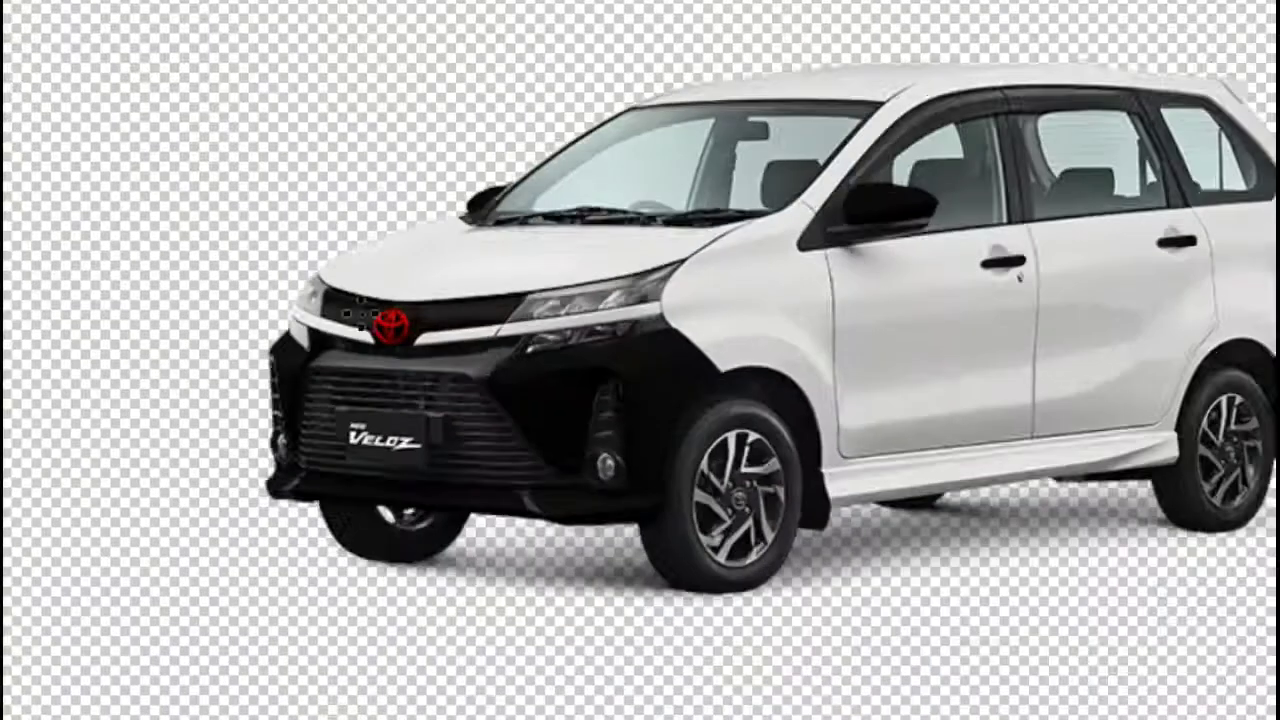
pyautogui.scroll(3, 380, 390)
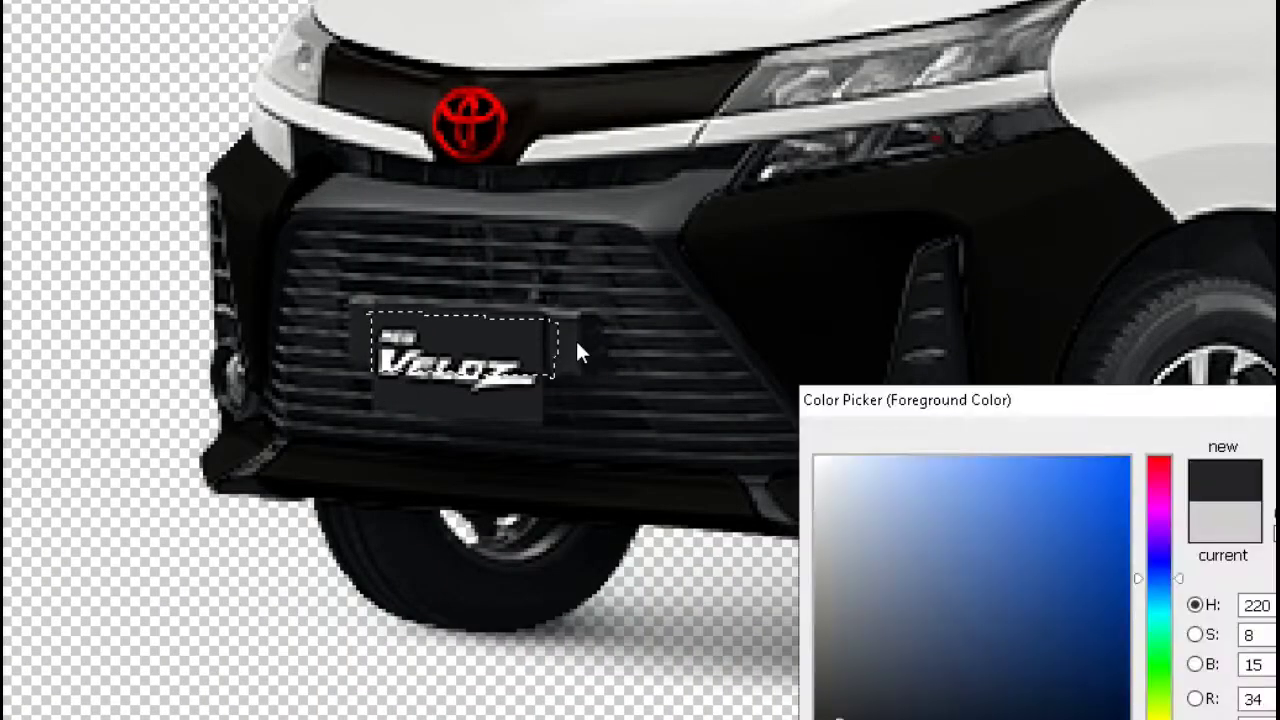
pyautogui.hotkey('alt', 'BackSpace')
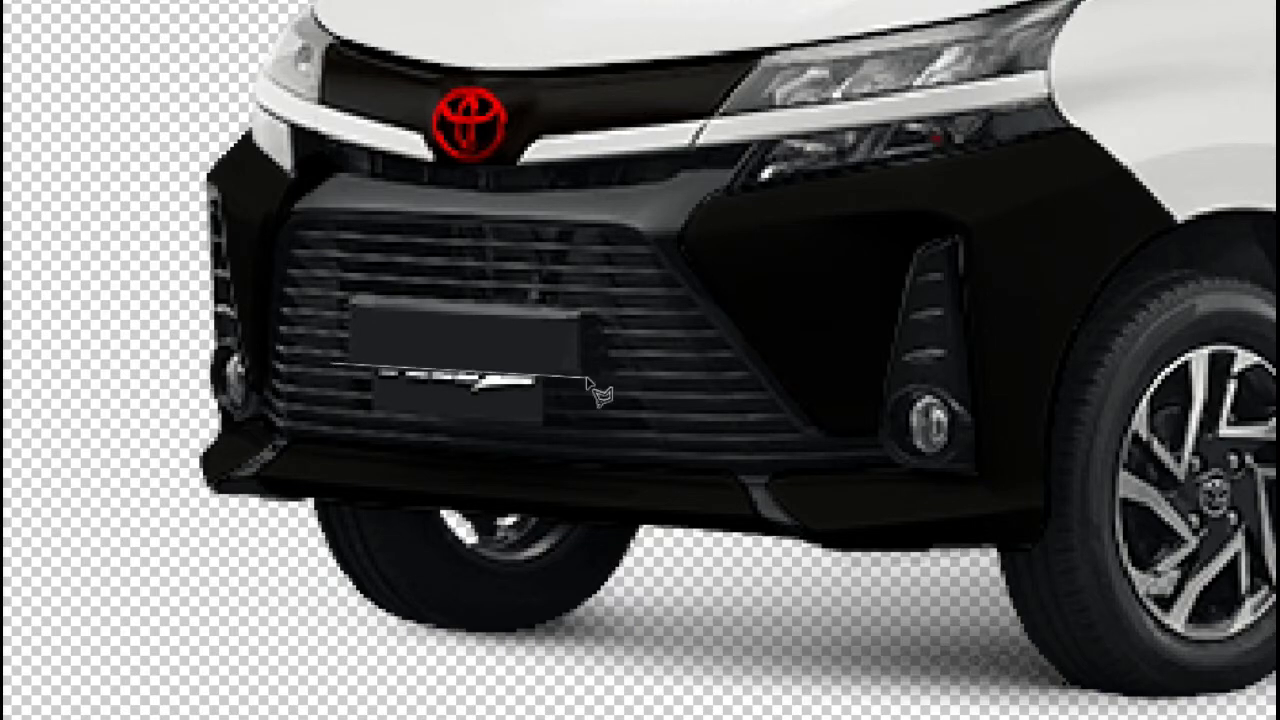
pyautogui.rightClick(378, 380)
pyautogui.moveTo(350, 395); pyautogui.dragTo(540, 410)
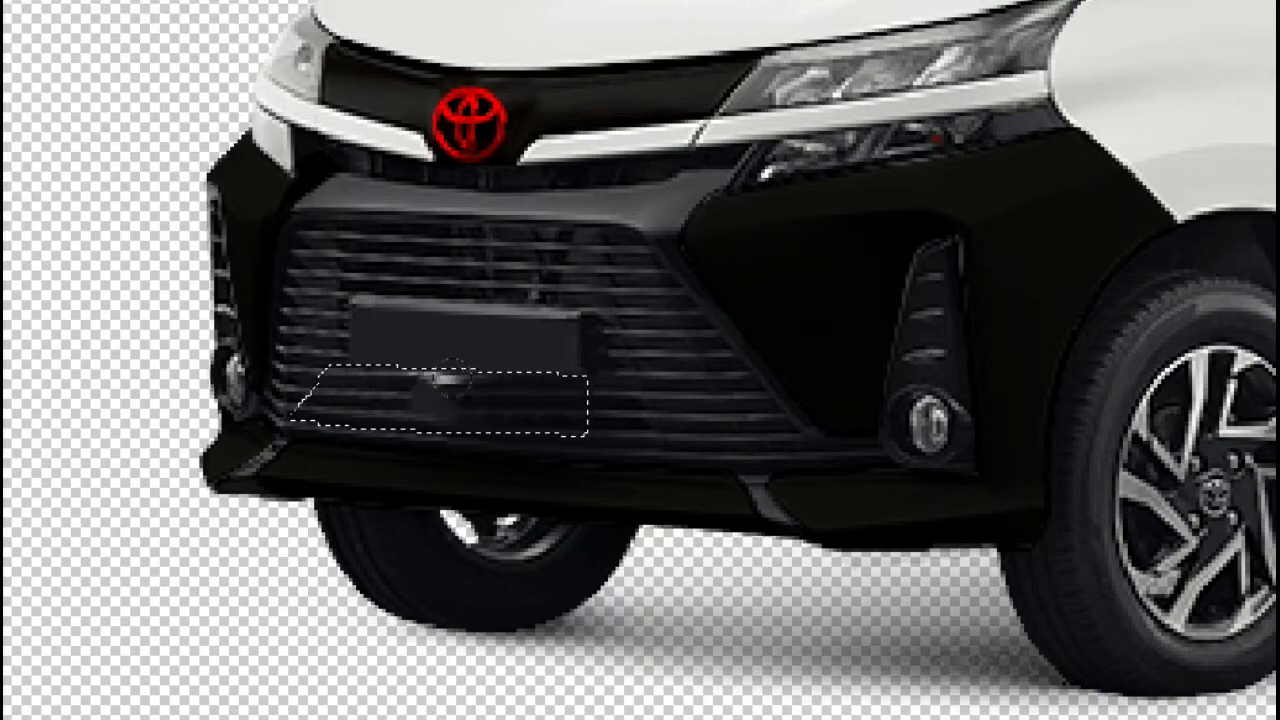
pyautogui.hotkey('ctrl', 'd')
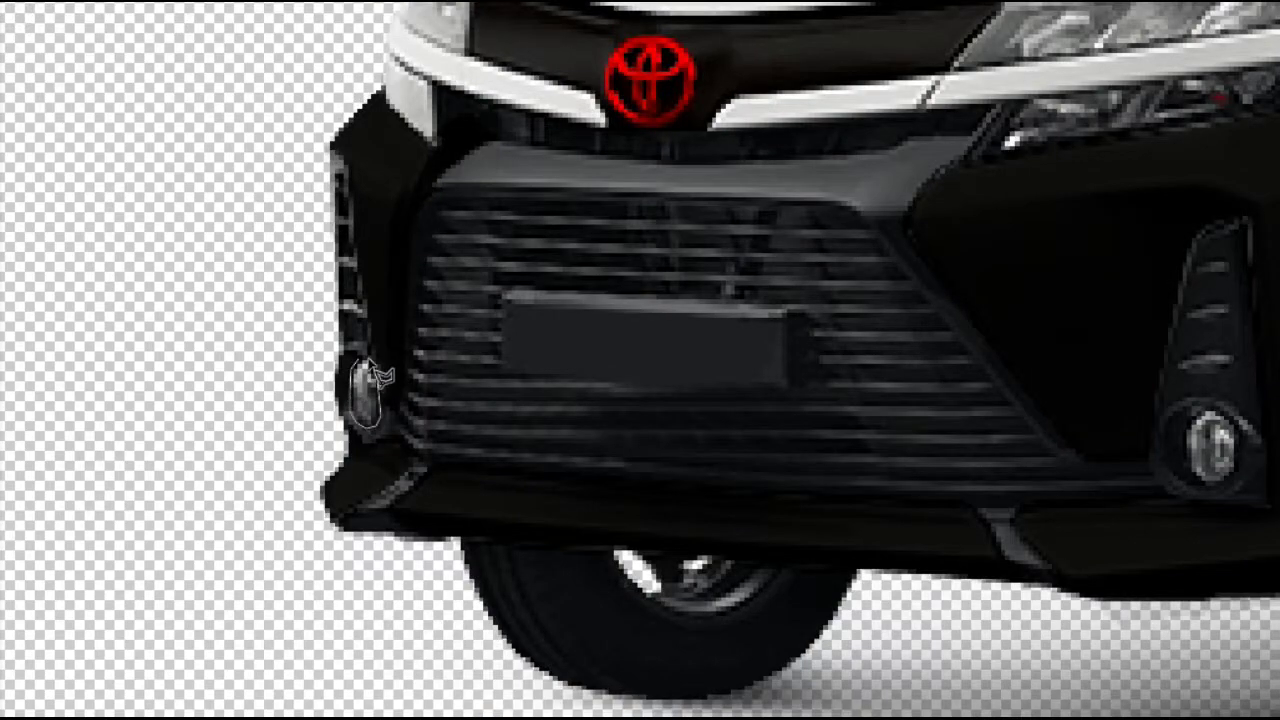
pyautogui.moveTo(980, 415); pyautogui.dragTo(975, 485)
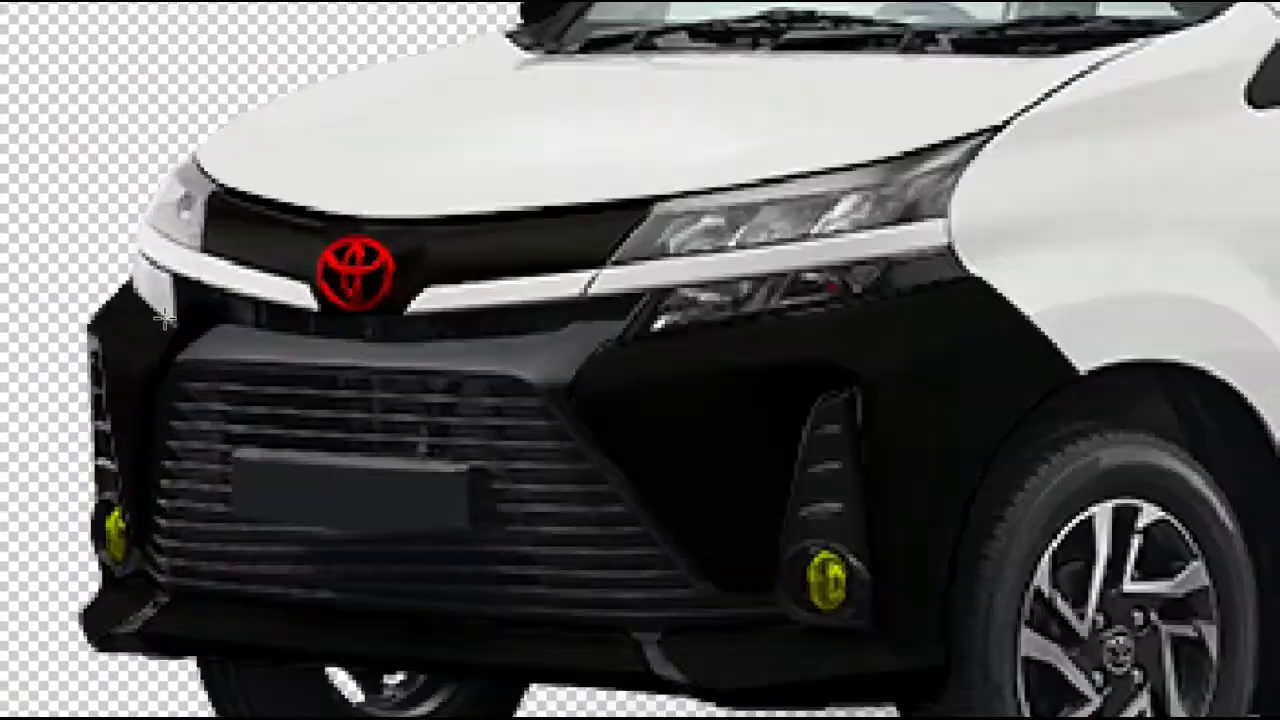
# Scroll around the headlight and side mirror to inspect where the amber strips go.
pyautogui.hscroll(3, 1250, 345)
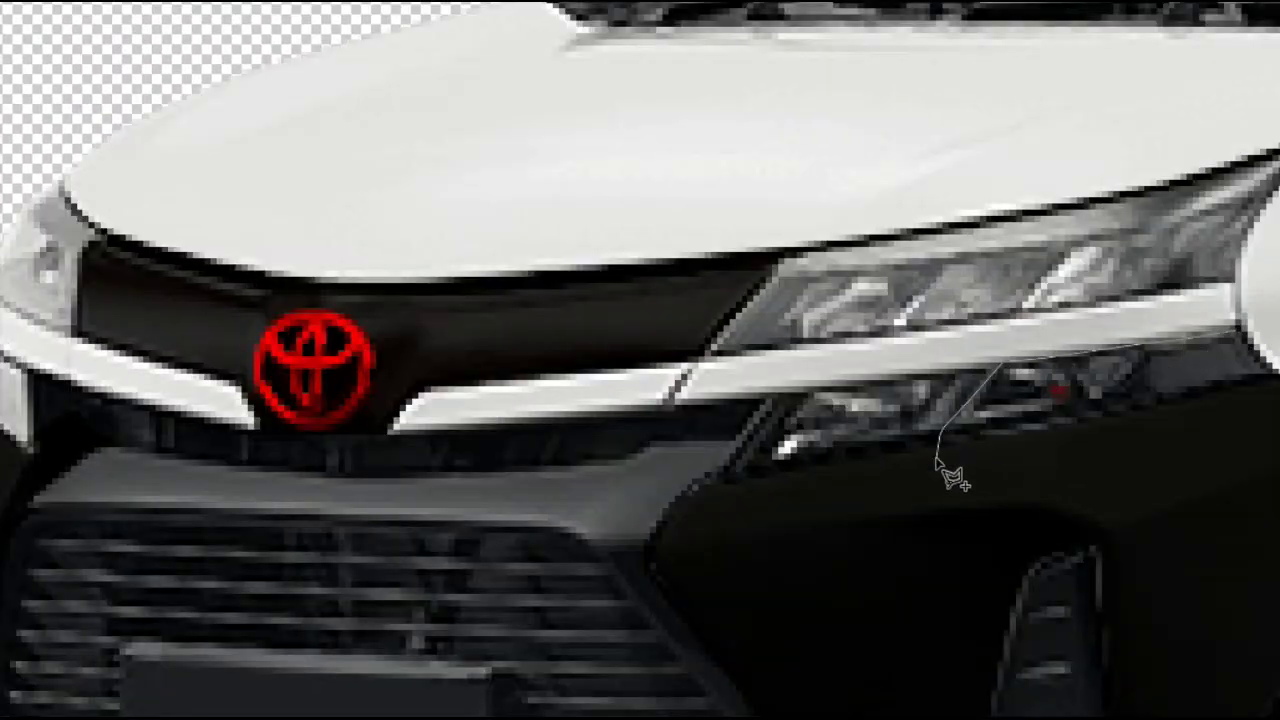
pyautogui.scroll(-5, 1255, 345)
pyautogui.scroll(2, 650, 280)
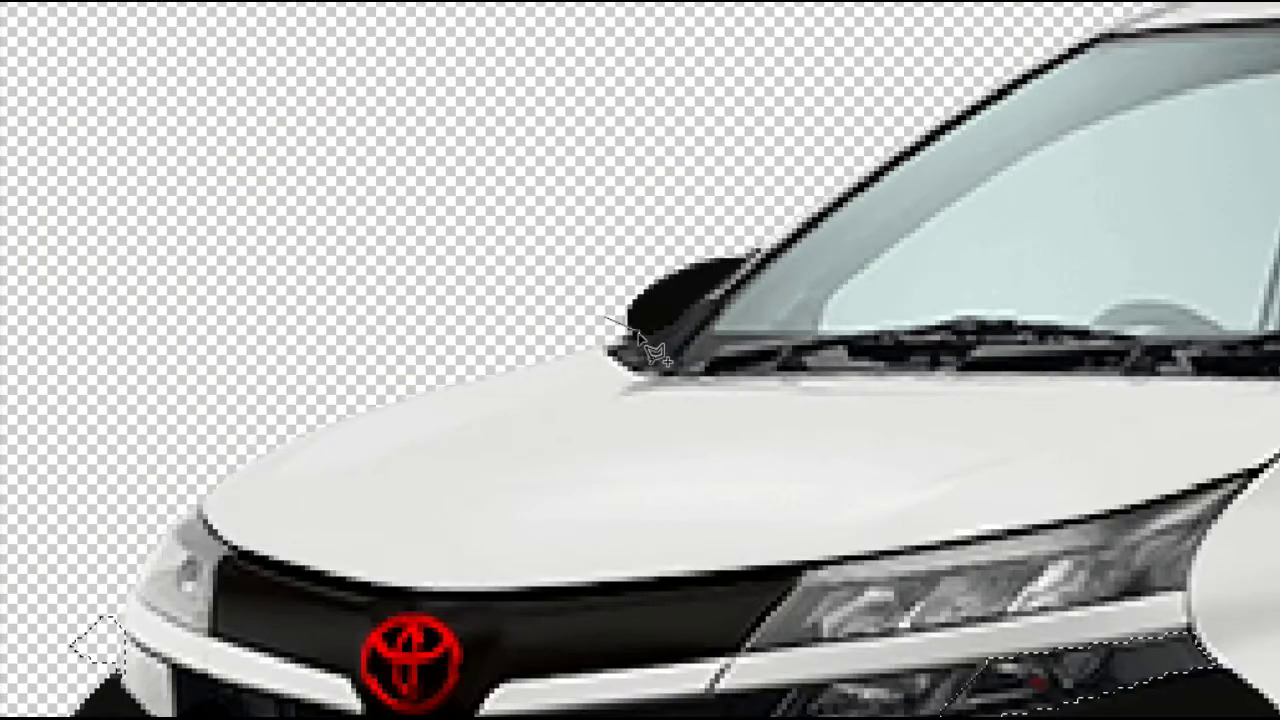
pyautogui.scroll(3, 910, 375)
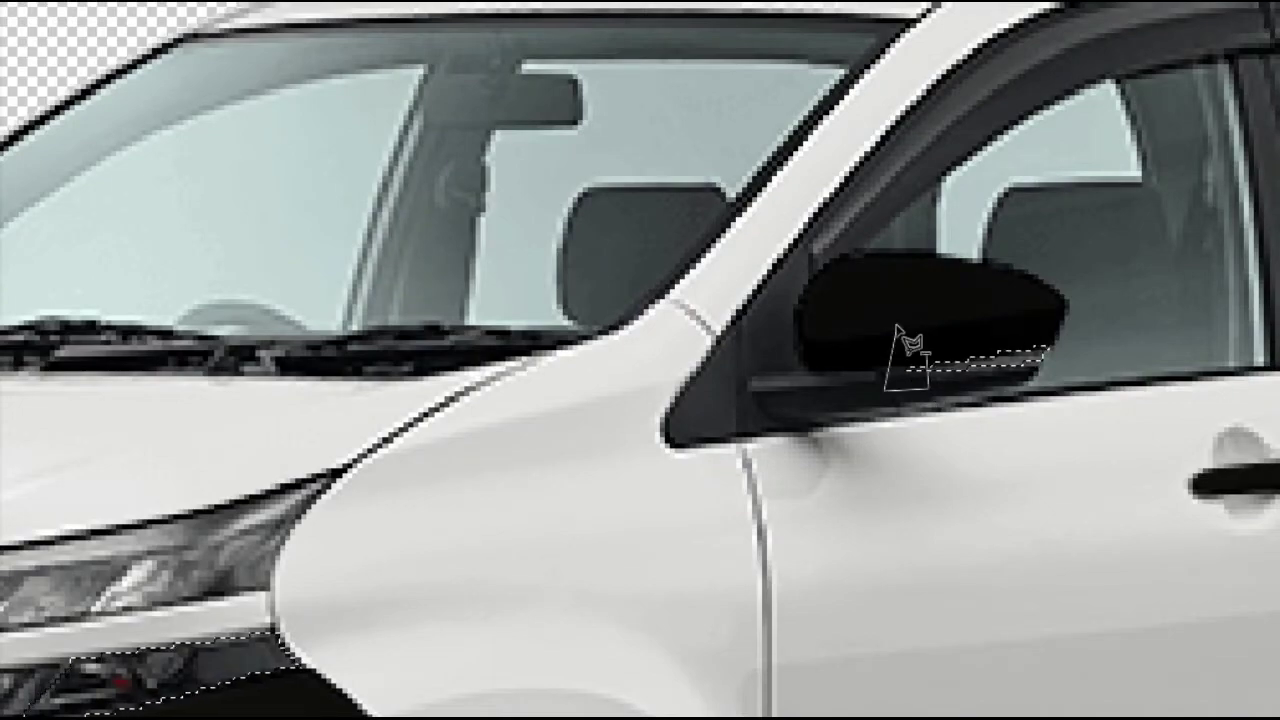
pyautogui.scroll(-1, 1068, 358)
pyautogui.scroll(-3, 990, 345)
pyautogui.scroll(4, 1150, 368)
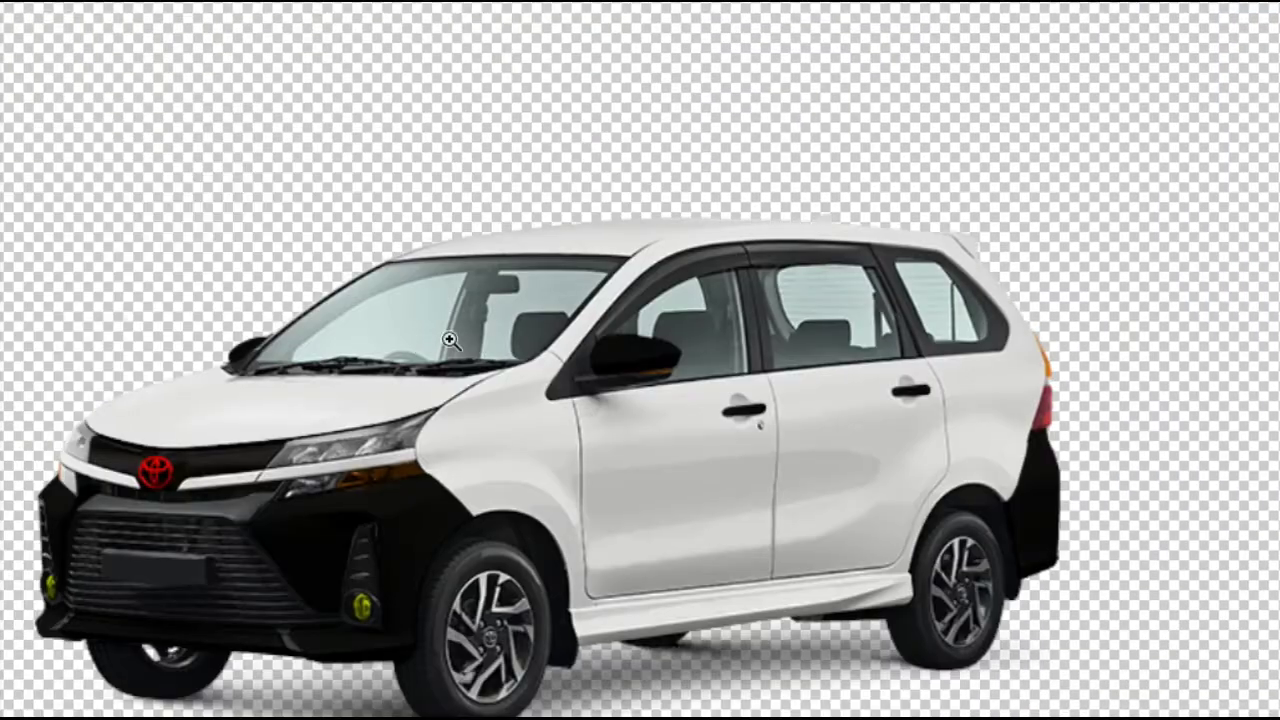
# Select the left and right windshield glass and the front side window.
pyautogui.scroll(1, 417, 300)
pyautogui.scroll(4, 457, 282)
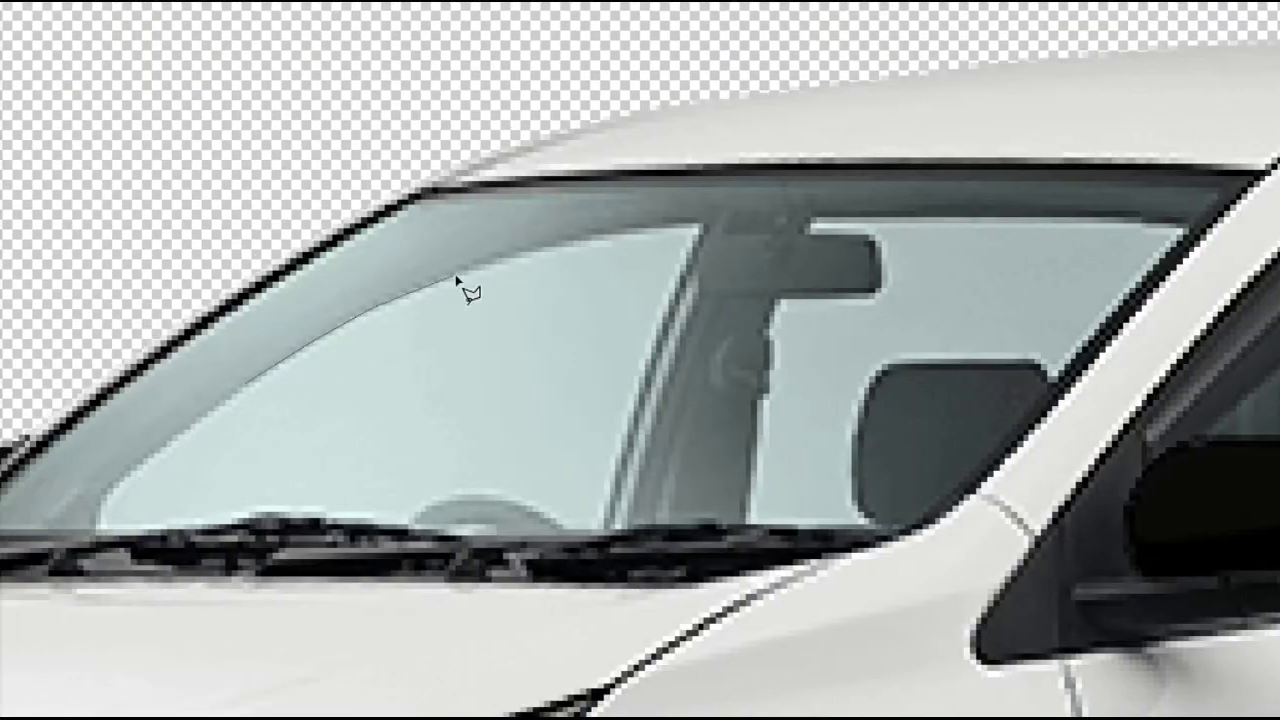
pyautogui.click(237, 398)
pyautogui.hscroll(3, 588, 298)
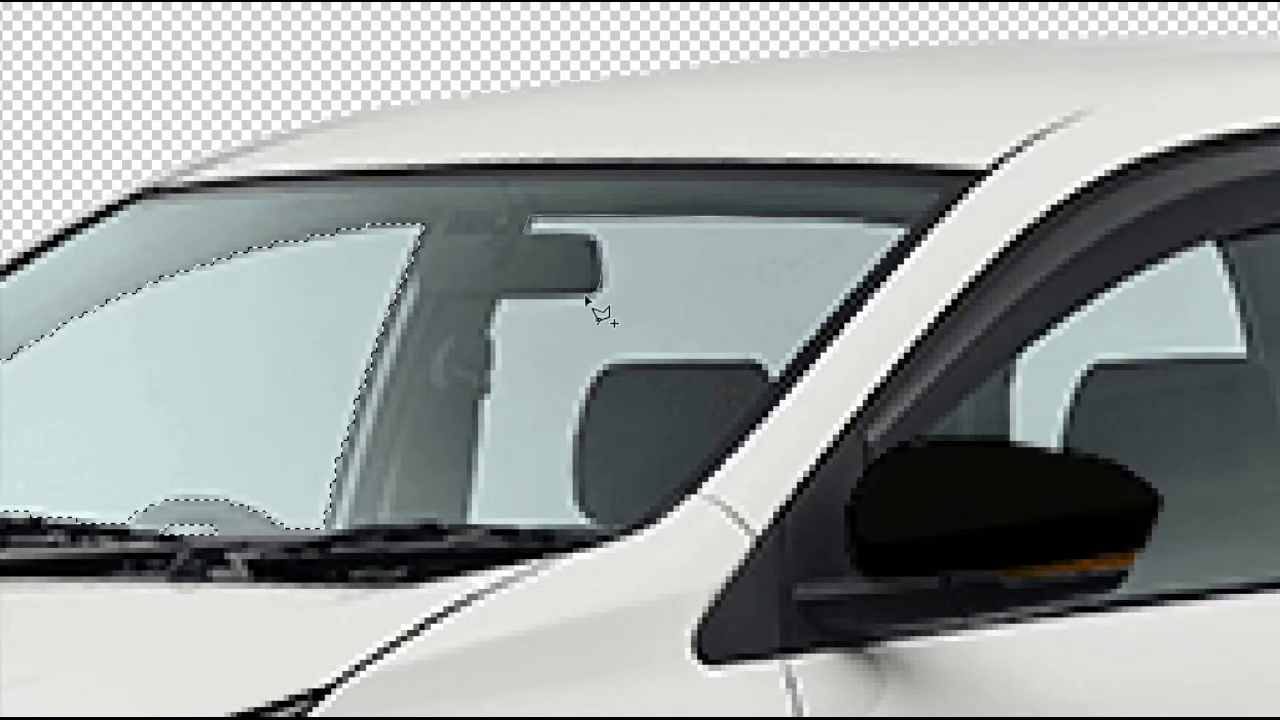
pyautogui.click(907, 224)
pyautogui.hscroll(6, 552, 258)
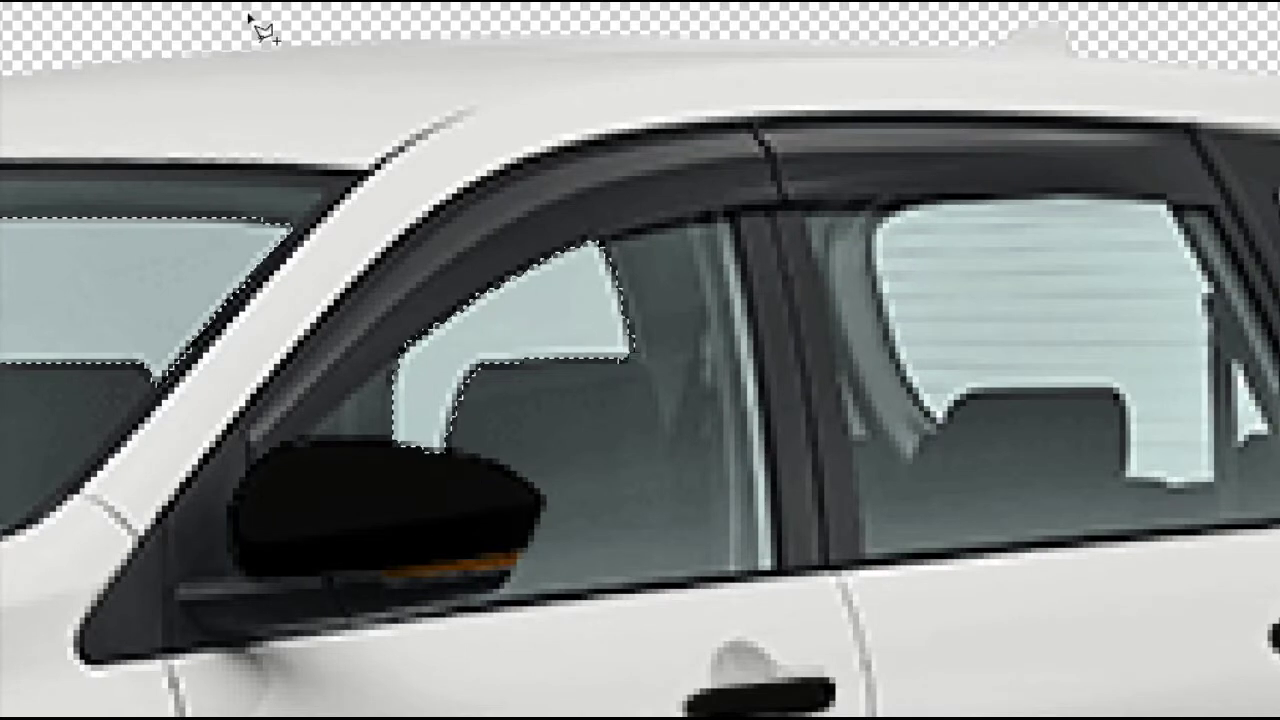
pyautogui.hscroll(4, 518, 283)
pyautogui.click(528, 257)
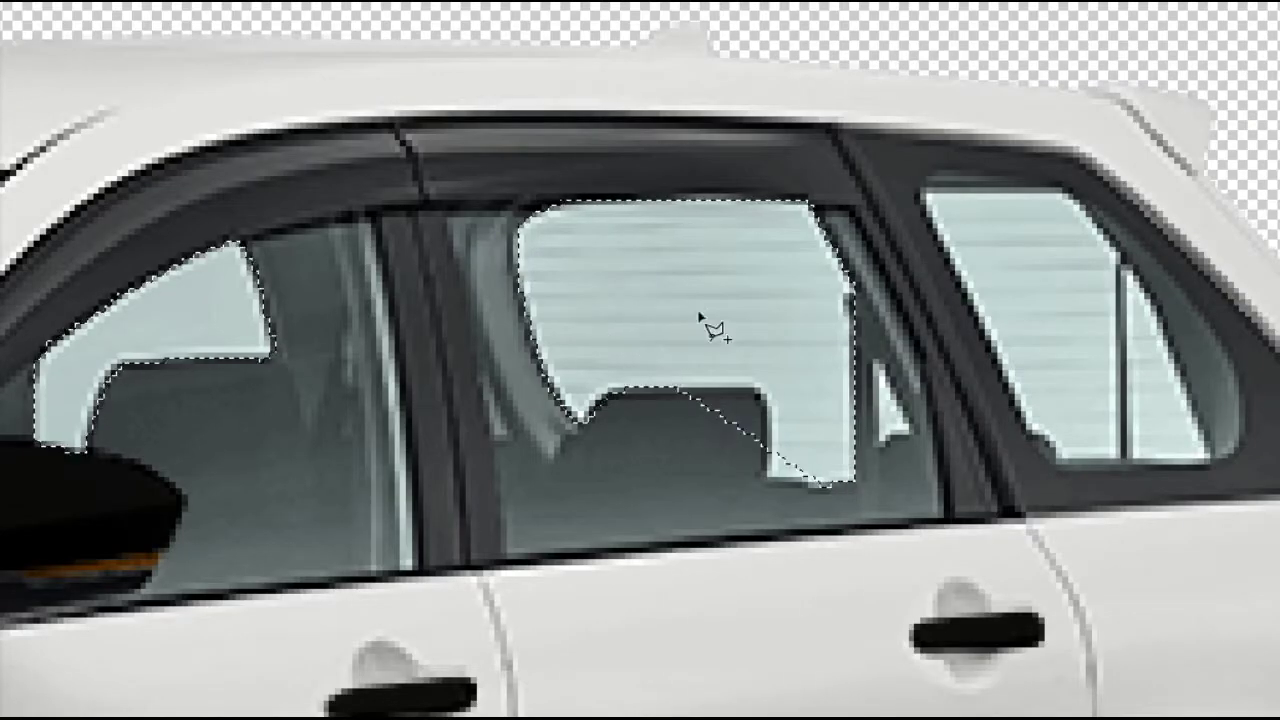
# Add the small glass sliver and rear quarter window, then clear the selection.
pyautogui.hscroll(1, 776, 355)
pyautogui.click(781, 365)
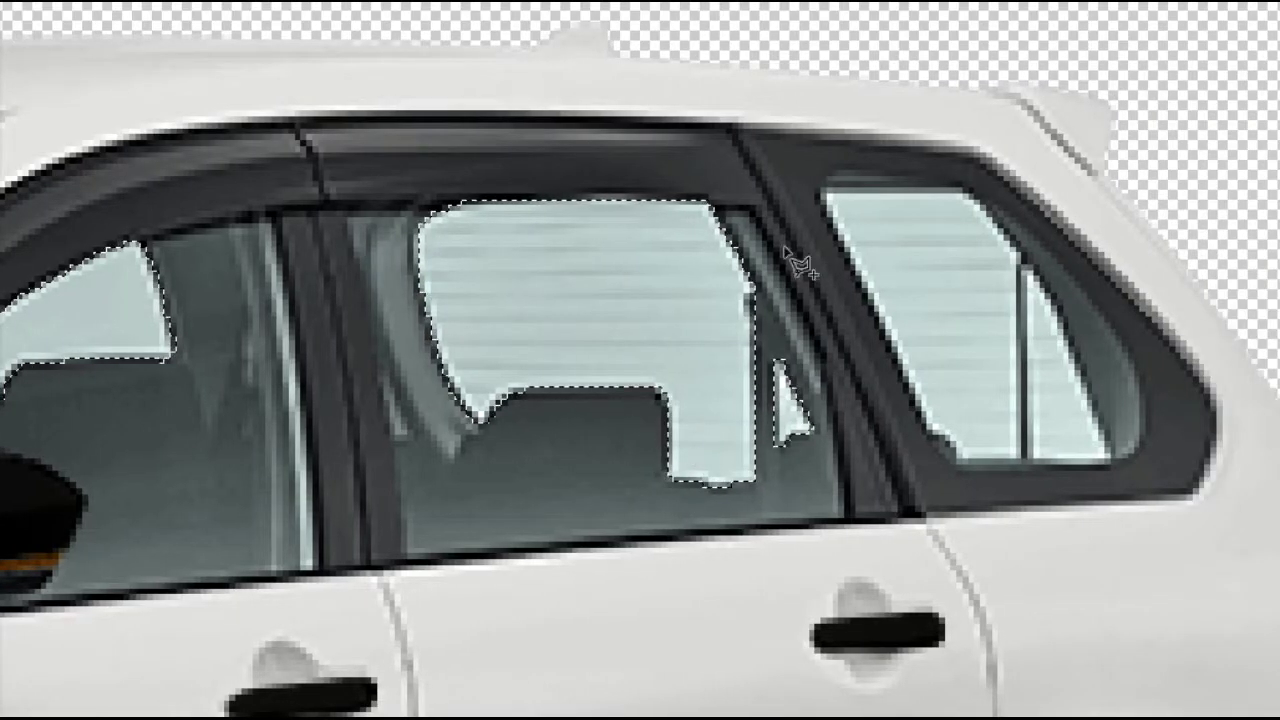
pyautogui.click(853, 258)
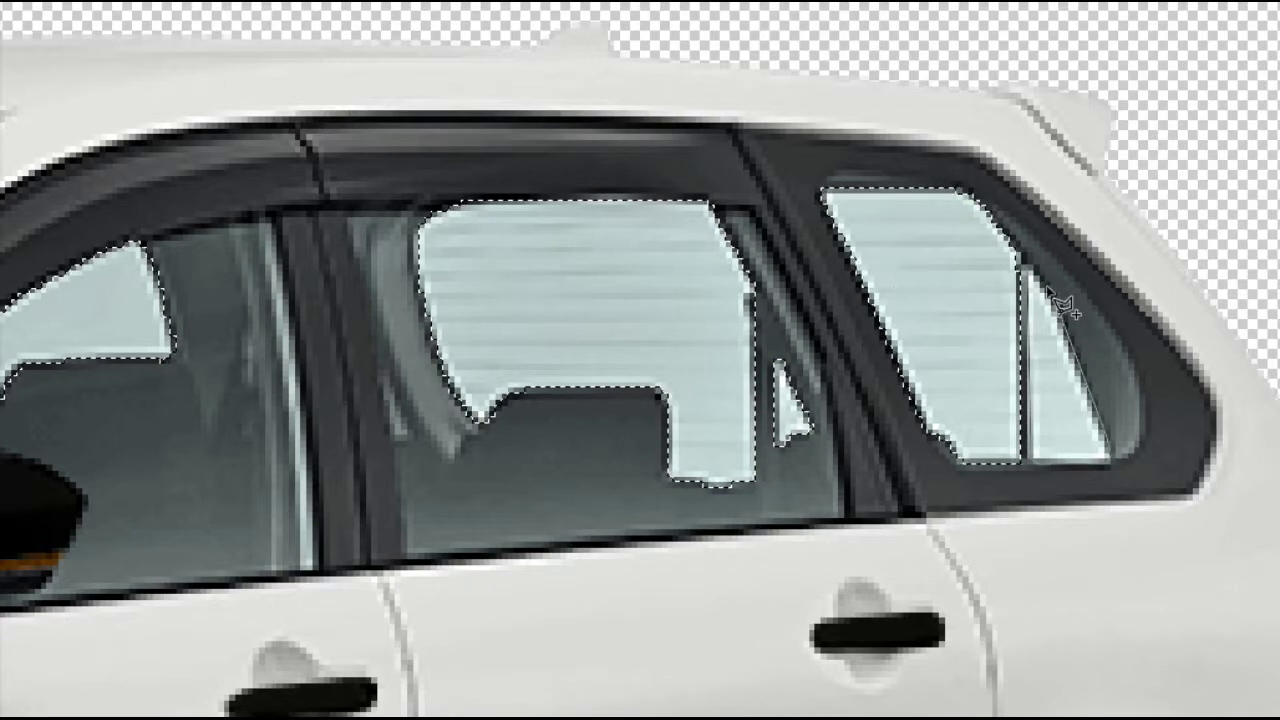
pyautogui.hotkey('ctrl', '-')
pyautogui.hotkey('ctrl', '-')
pyautogui.press('v')
pyautogui.hotkey('ctrl', 'd')
pyautogui.hotkey('ctrl', '+')
pyautogui.hotkey('ctrl', '+')
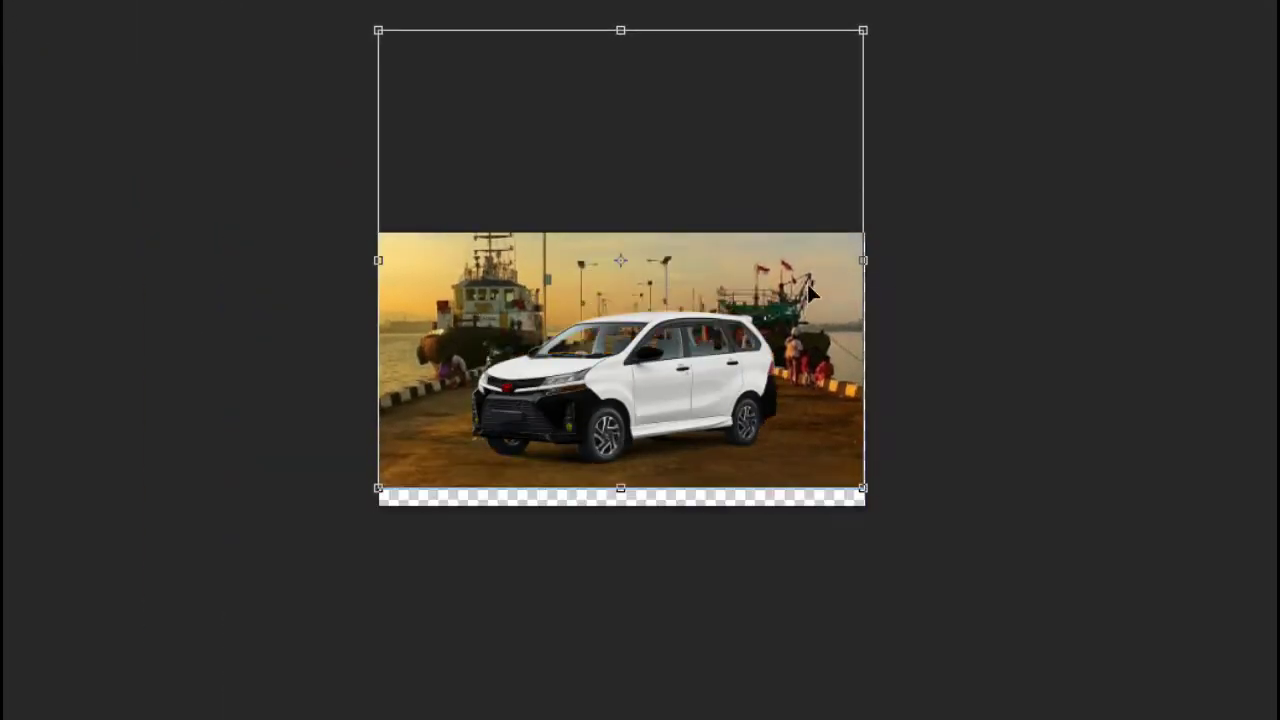
# Roughly resize the harbor photo and move the car lower onto the pier.
pyautogui.moveTo(916, 564); pyautogui.dragTo(812, 346)
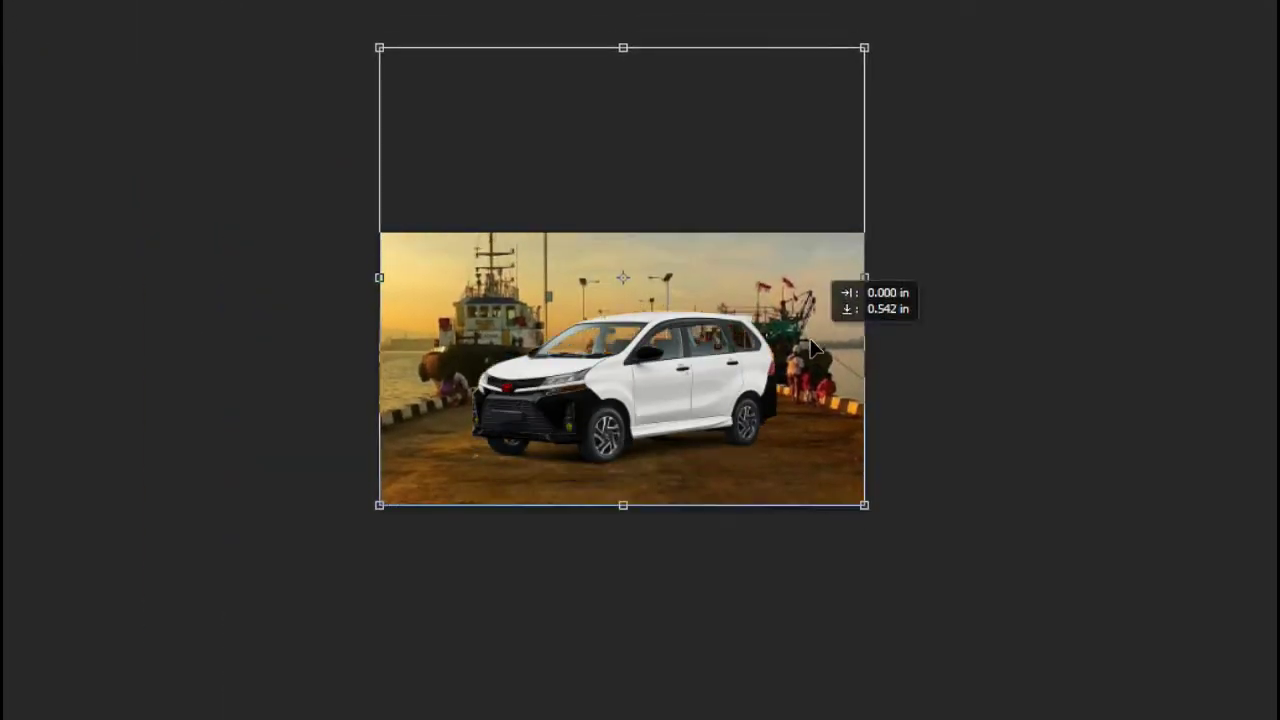
pyautogui.moveTo(864, 47); pyautogui.dragTo(874, 40)
pyautogui.moveTo(380, 34); pyautogui.dragTo(343, 29)
pyautogui.moveTo(815, 433); pyautogui.dragTo(818, 473)
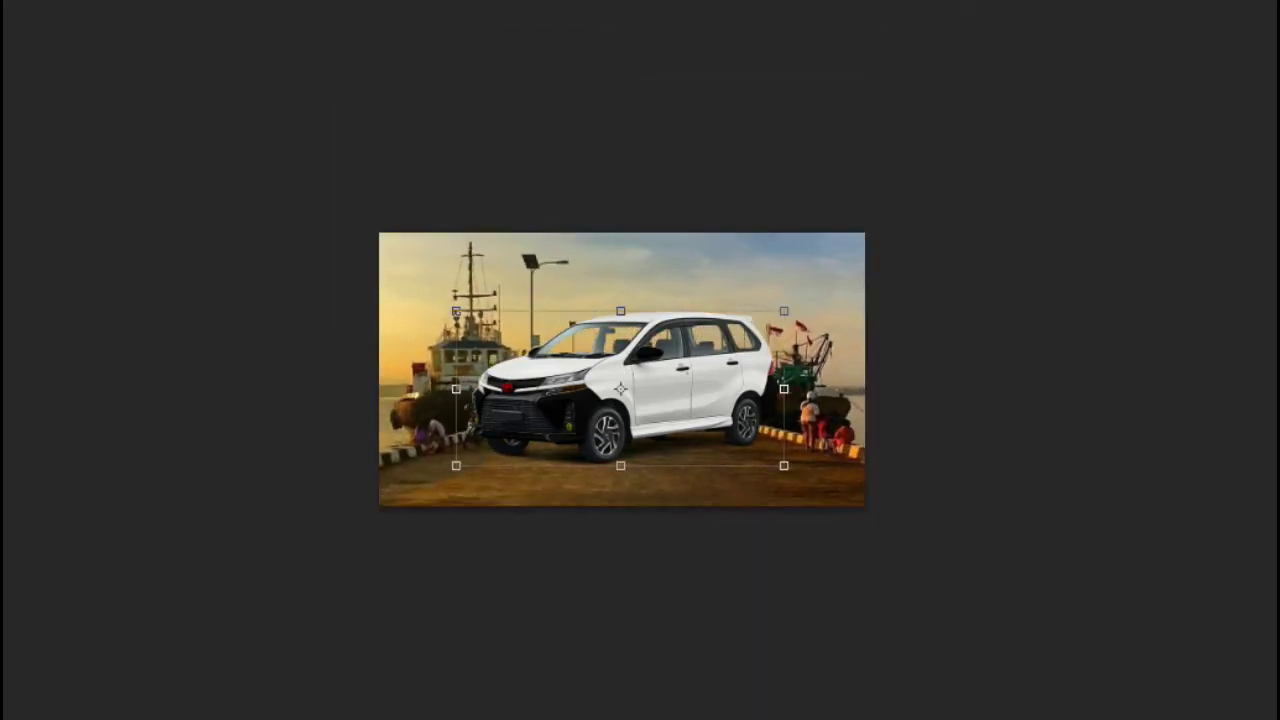
pyautogui.click(661, 416)
pyautogui.press('Return')
pyautogui.moveTo(668, 399); pyautogui.dragTo(664, 436)
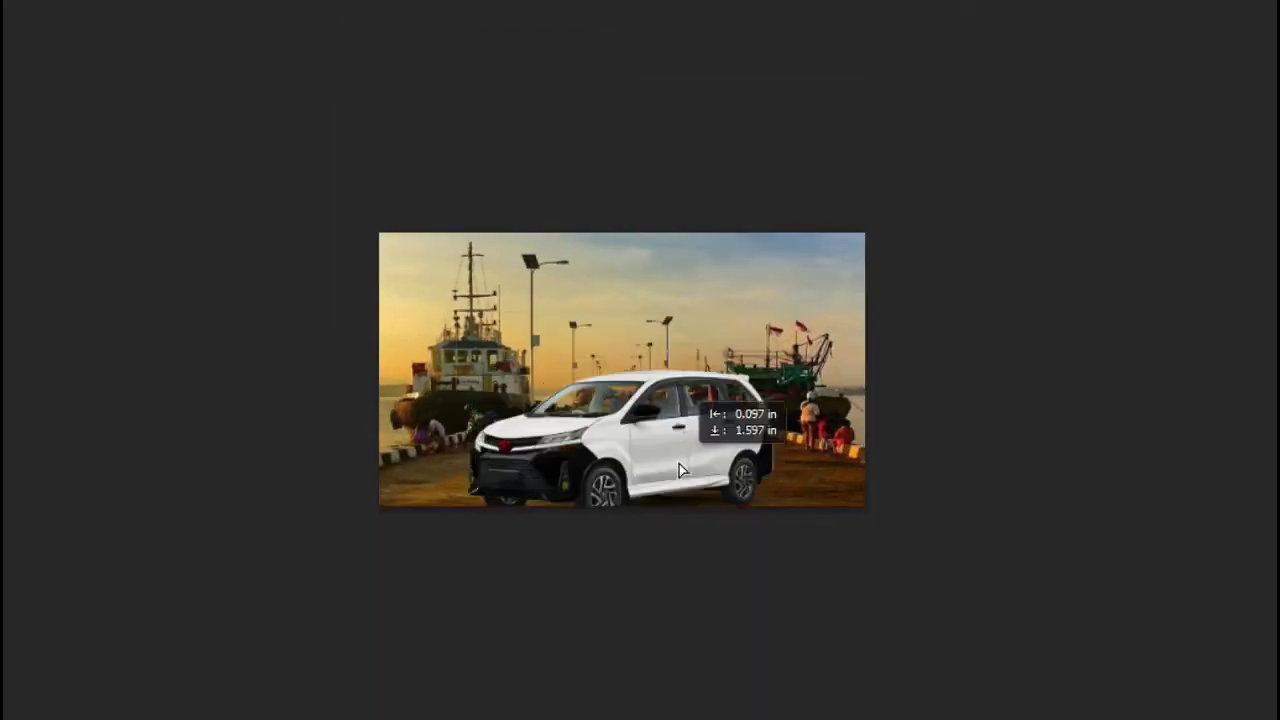
pyautogui.moveTo(706, 271); pyautogui.dragTo(708, 252)
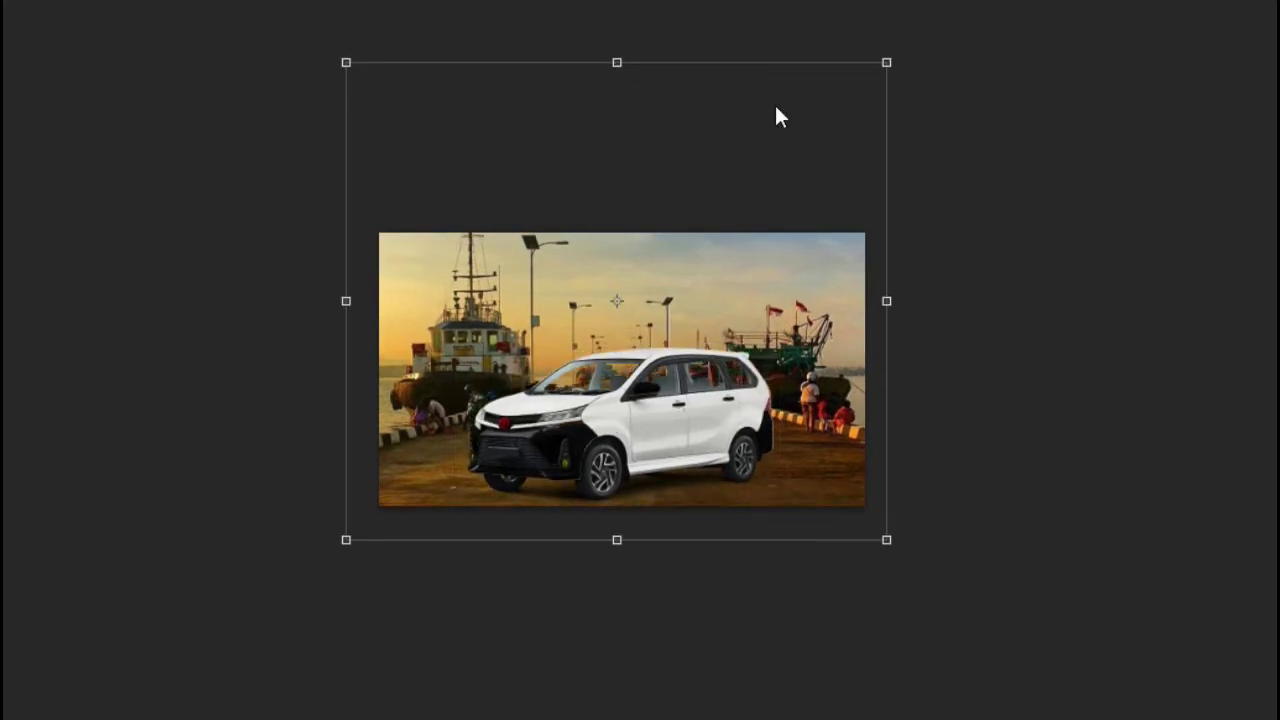
# Scale the harbor background from its corners until it fills the canvas behind the car.
pyautogui.moveTo(346, 65); pyautogui.dragTo(379, 72)
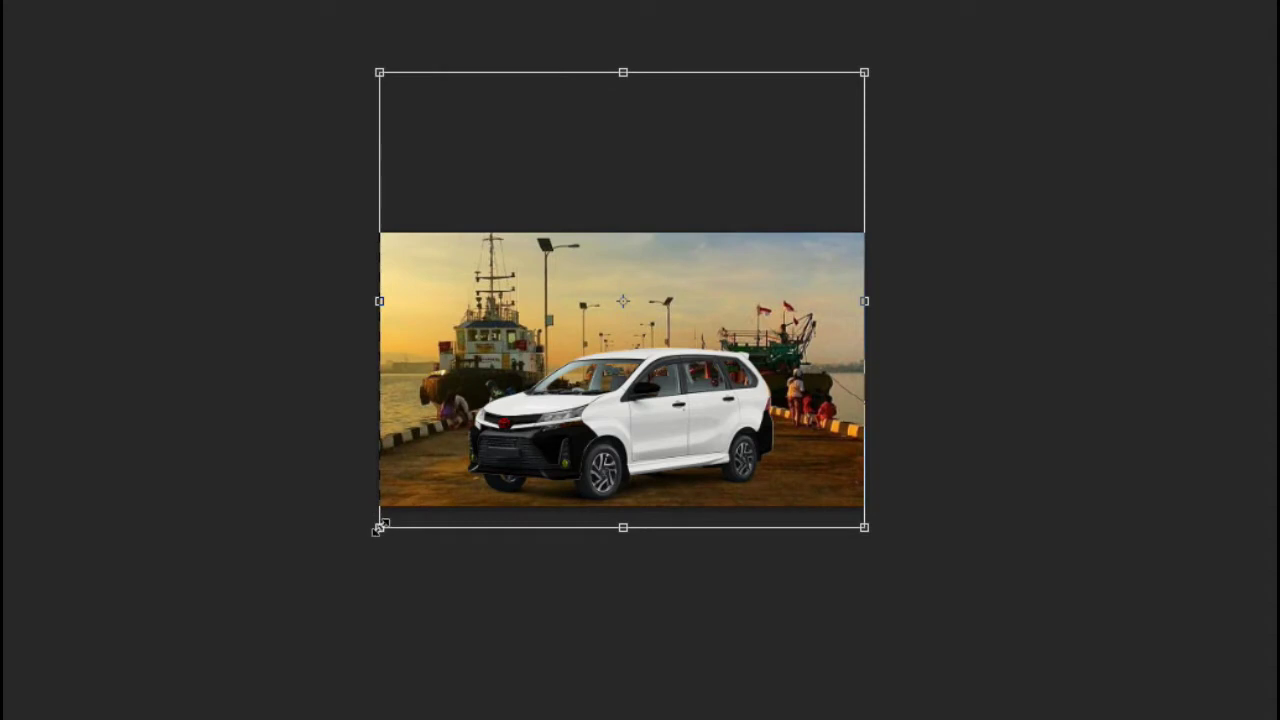
pyautogui.moveTo(385, 531); pyautogui.dragTo(367, 543)
pyautogui.moveTo(863, 73); pyautogui.dragTo(837, 79)
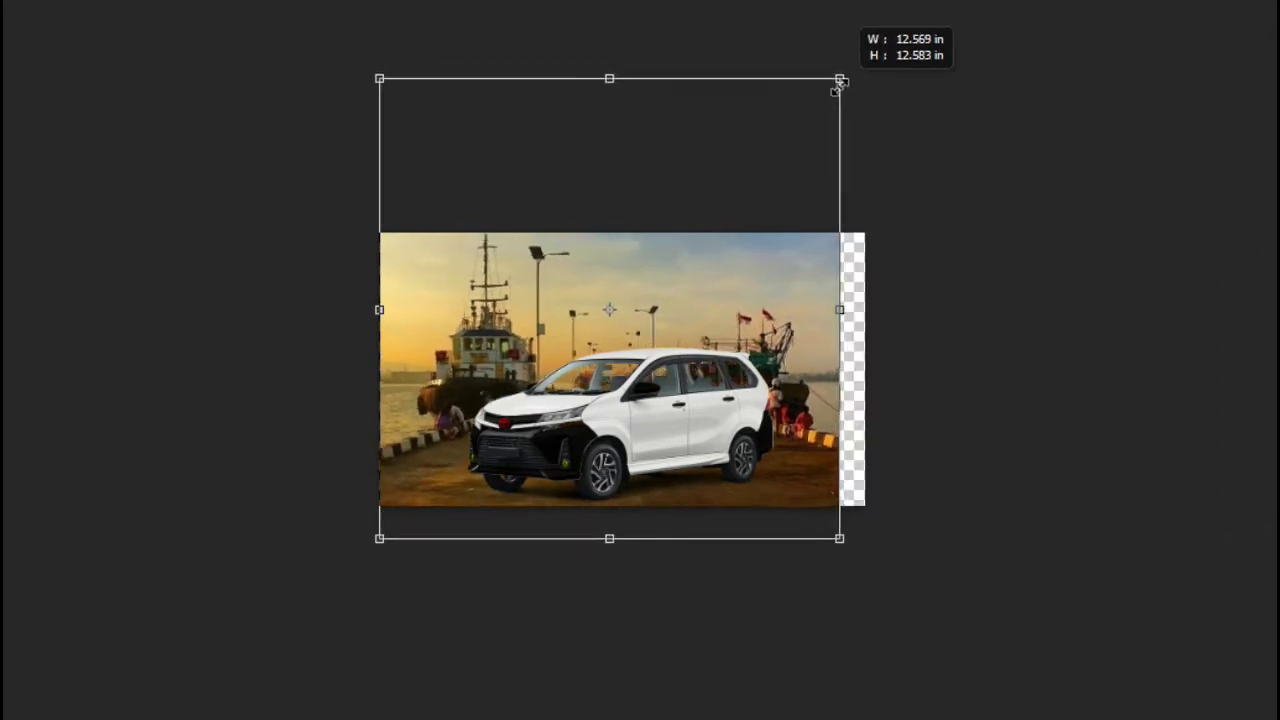
pyautogui.moveTo(378, 78)
pyautogui.mouseDown()
pyautogui.moveTo(409, 87)
pyautogui.moveTo(397, 80)
pyautogui.mouseUp()
pyautogui.moveTo(838, 88); pyautogui.dragTo(865, 57)
pyautogui.moveTo(397, 57); pyautogui.dragTo(377, 51)
pyautogui.moveTo(863, 51); pyautogui.dragTo(876, 43)
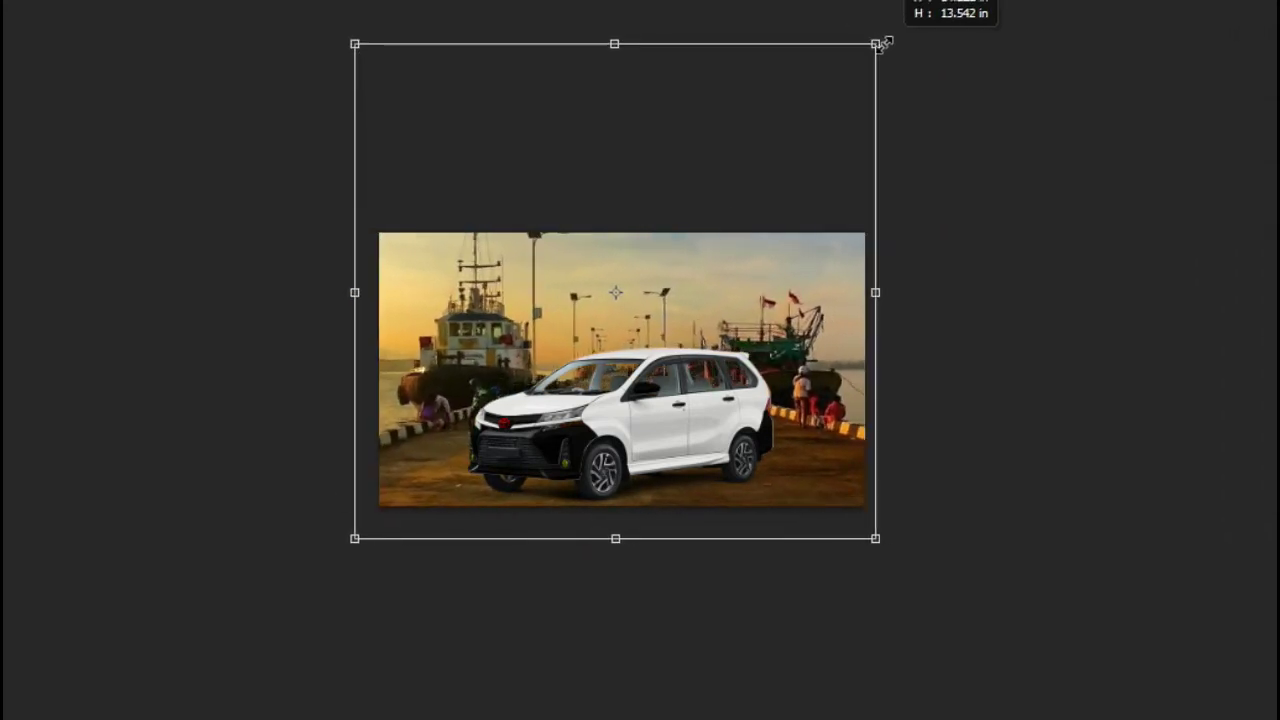
pyautogui.moveTo(354, 43); pyautogui.dragTo(368, 55)
pyautogui.moveTo(882, 538); pyautogui.dragTo(869, 526)
pyautogui.moveTo(369, 51); pyautogui.dragTo(379, 61)
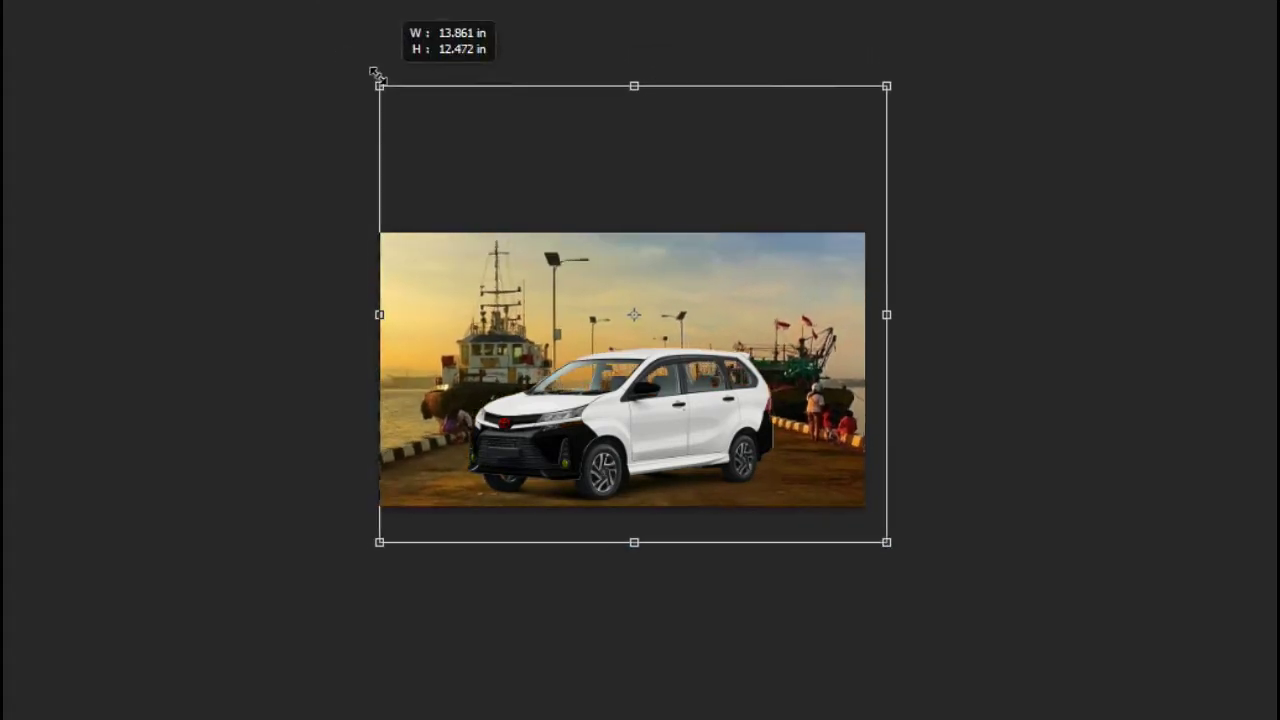
pyautogui.moveTo(886, 540)
pyautogui.mouseDown()
pyautogui.moveTo(864, 523)
pyautogui.moveTo(886, 540)
pyautogui.mouseUp()
pyautogui.moveTo(886, 63); pyautogui.dragTo(886, 51)
pyautogui.moveTo(886, 529); pyautogui.dragTo(866, 531)
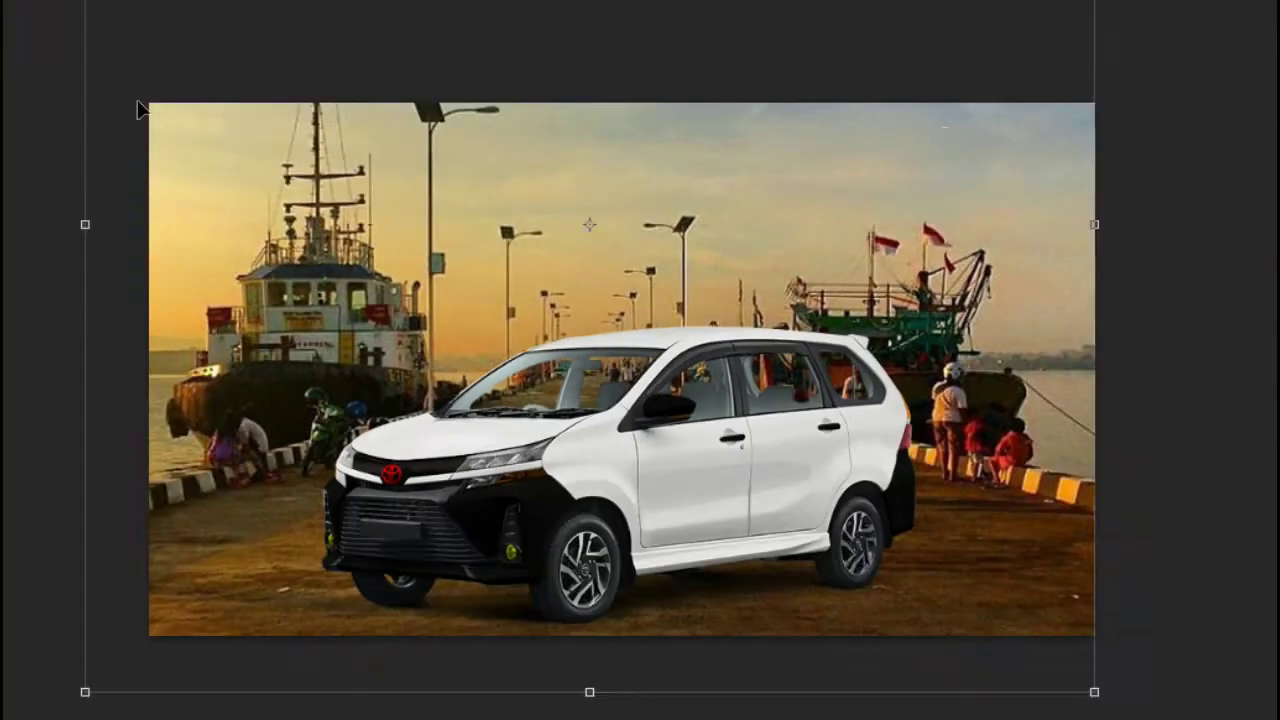
pyautogui.moveTo(856, 219)
pyautogui.mouseDown()
pyautogui.moveTo(866, 225)
pyautogui.moveTo(877, 205)
pyautogui.mouseUp()
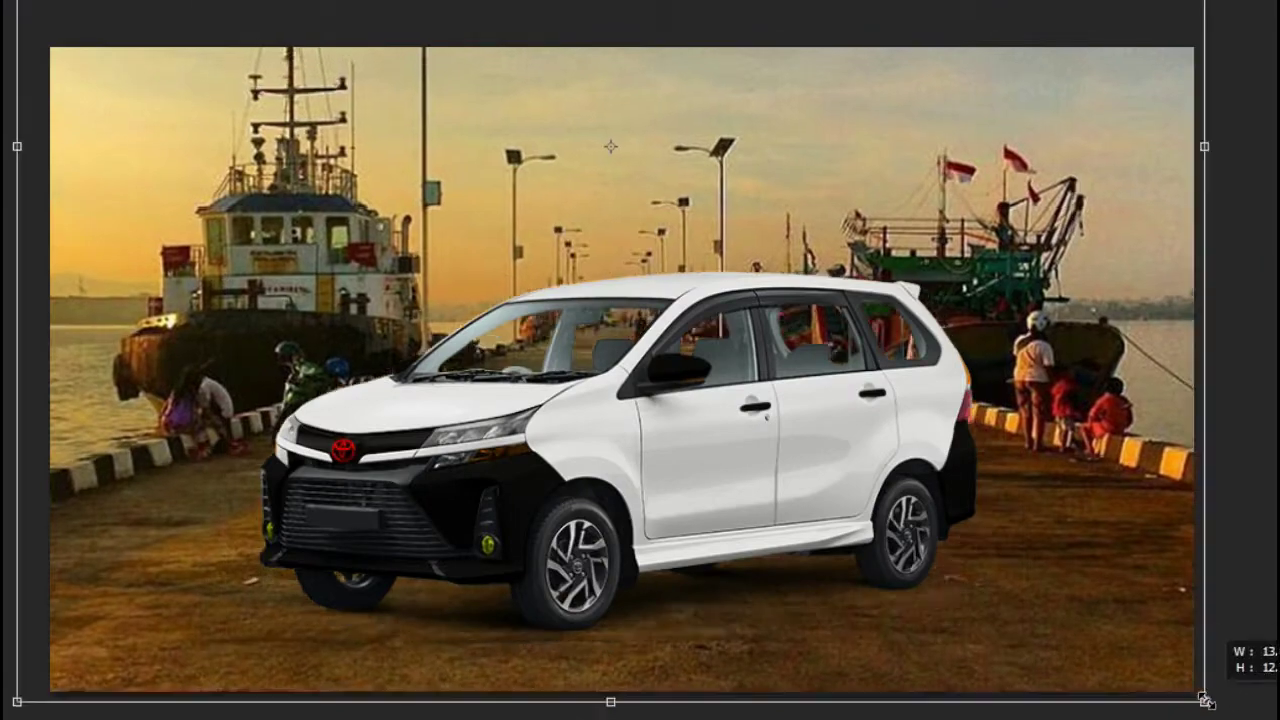
pyautogui.moveTo(1200, 694); pyautogui.dragTo(1111, 594)
# Move, scale and tilt the dark roof box to sit along the roof line.
pyautogui.press('c')
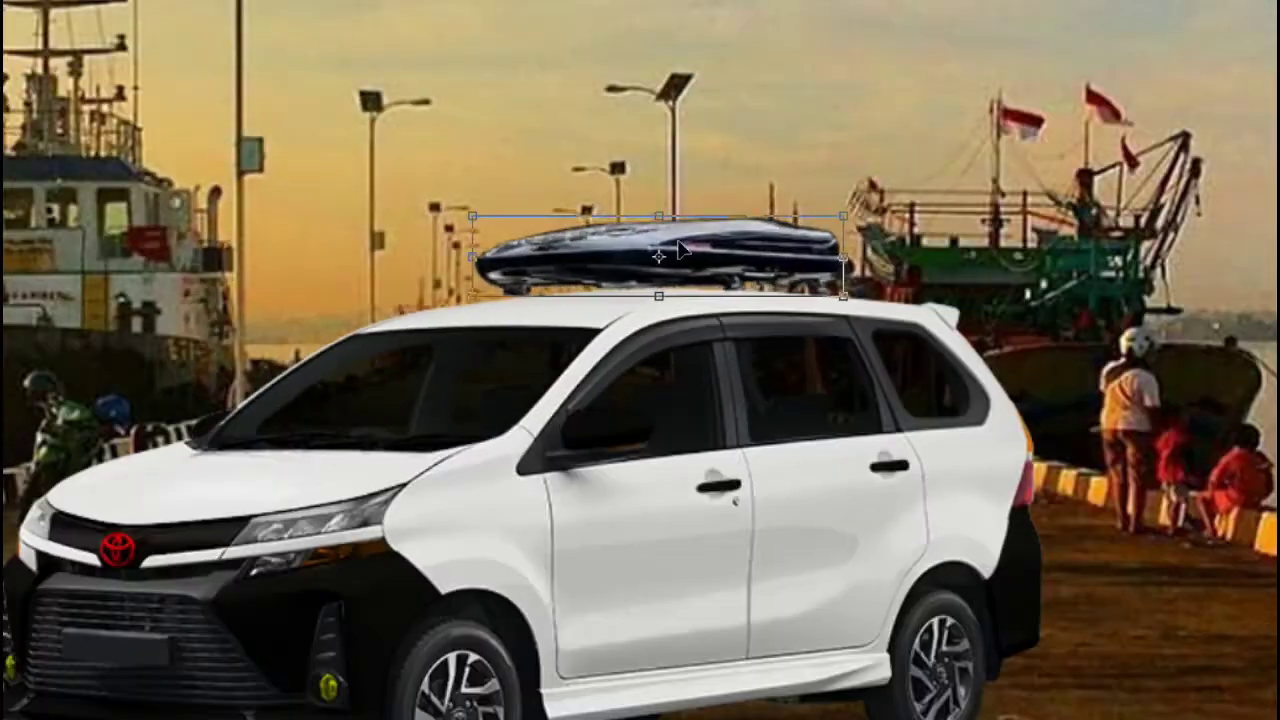
pyautogui.moveTo(700, 258); pyautogui.dragTo(735, 260)
pyautogui.moveTo(884, 214); pyautogui.dragTo(878, 215)
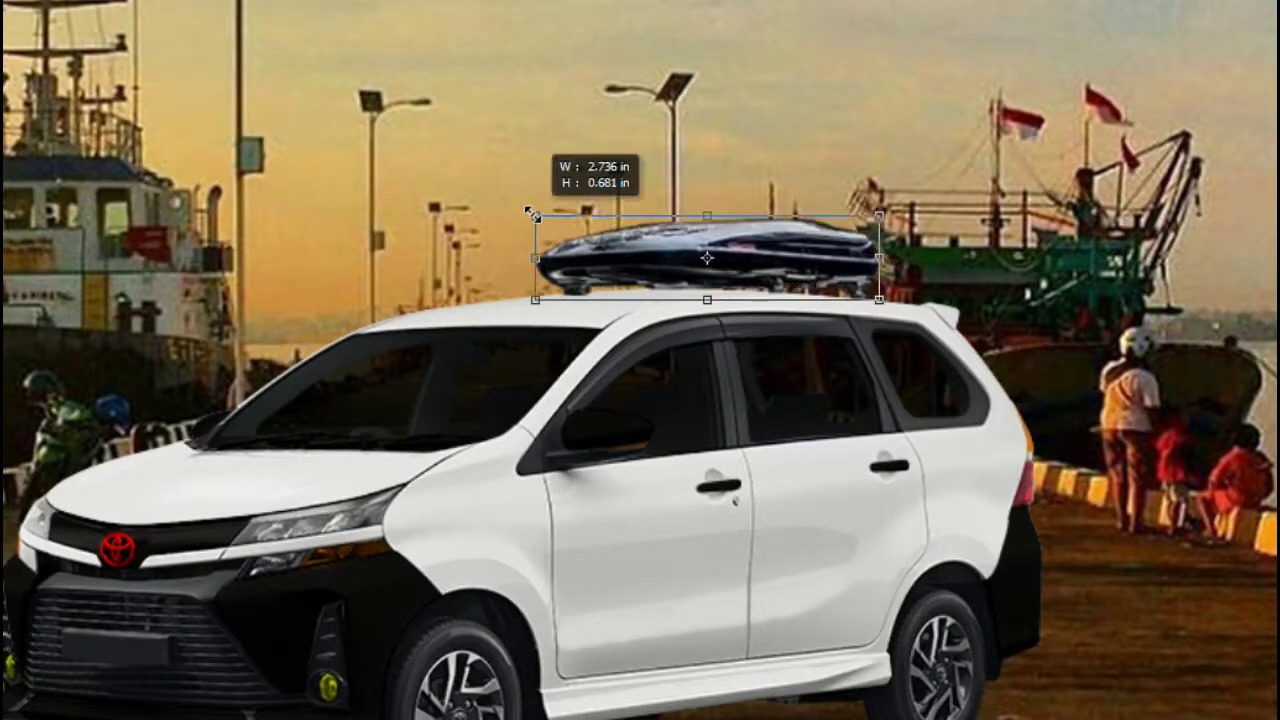
pyautogui.moveTo(785, 204); pyautogui.dragTo(763, 205)
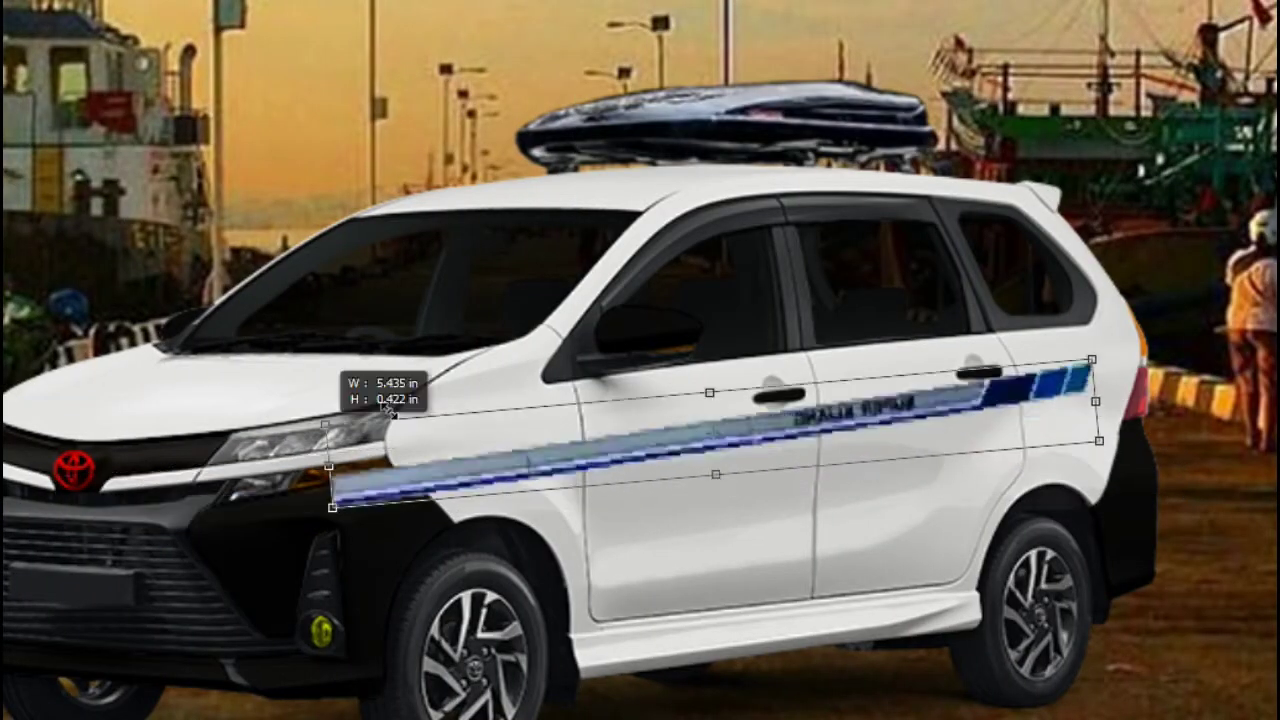
# Fit the stripe along the side doors and fill over its lettering with the stripe colour.
pyautogui.moveTo(388, 405); pyautogui.dragTo(400, 440)
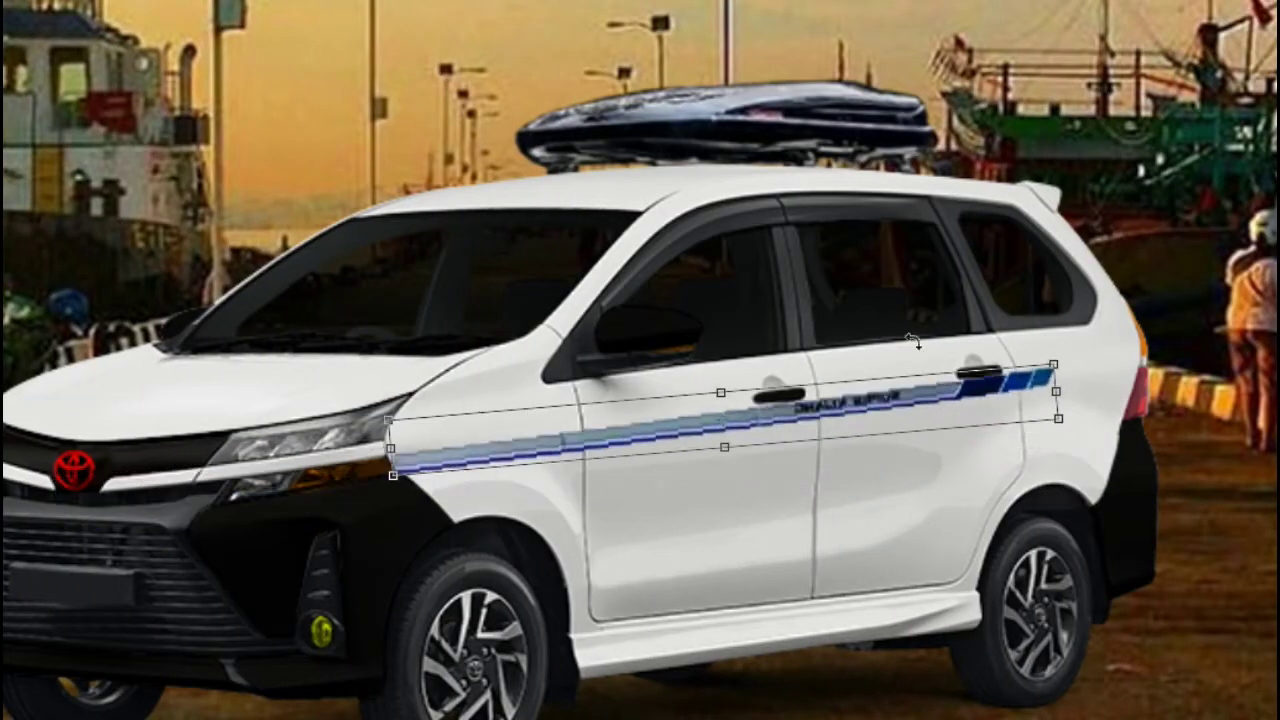
pyautogui.moveTo(1092, 360); pyautogui.dragTo(1076, 392)
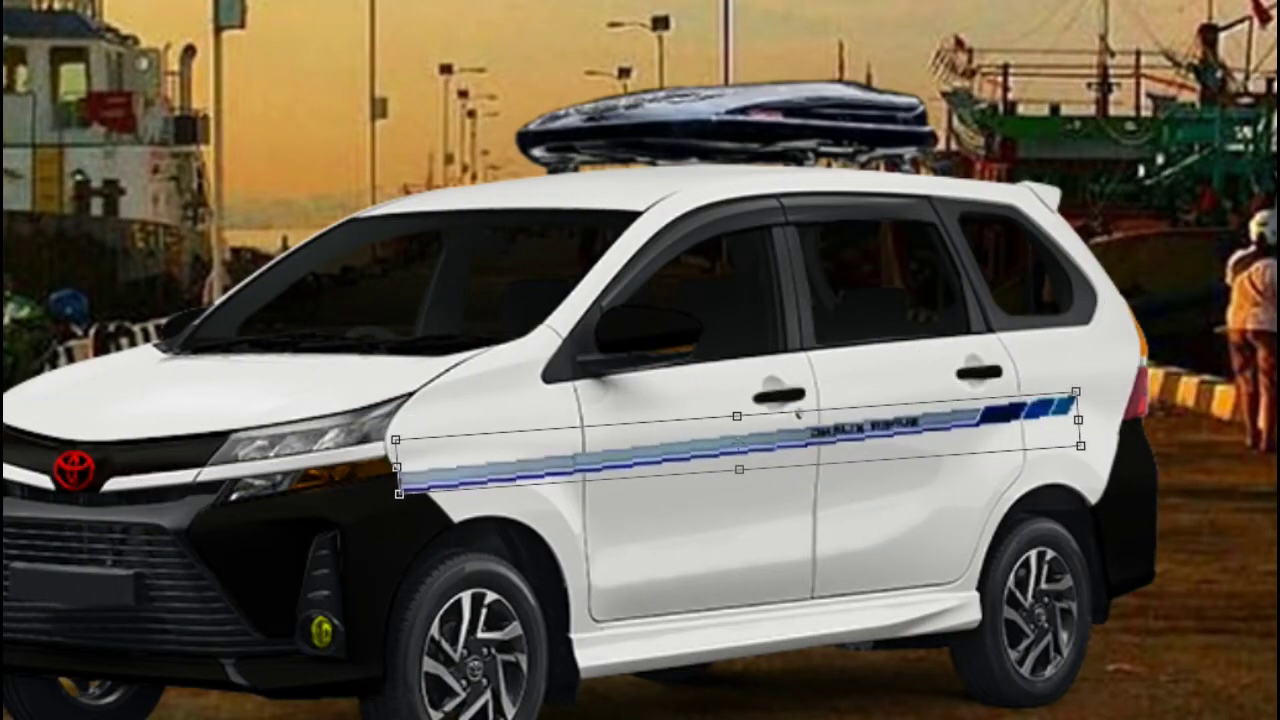
pyautogui.press('Return')
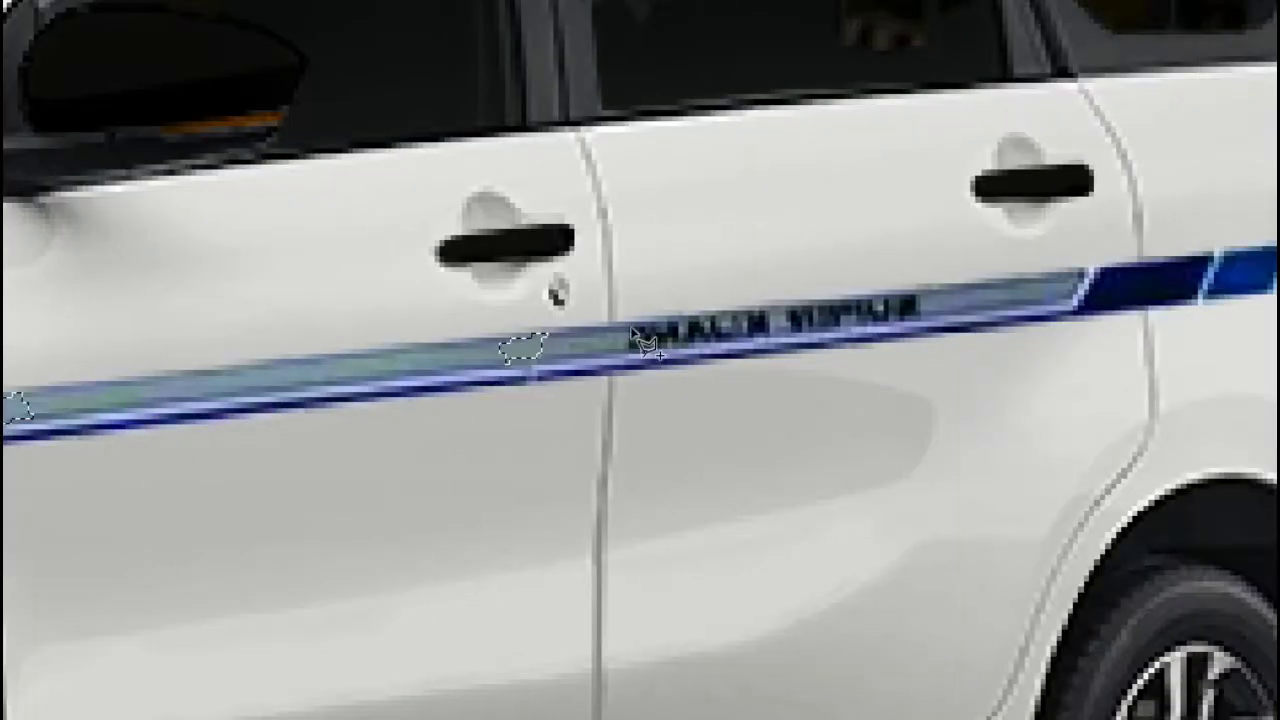
pyautogui.click(594, 332)
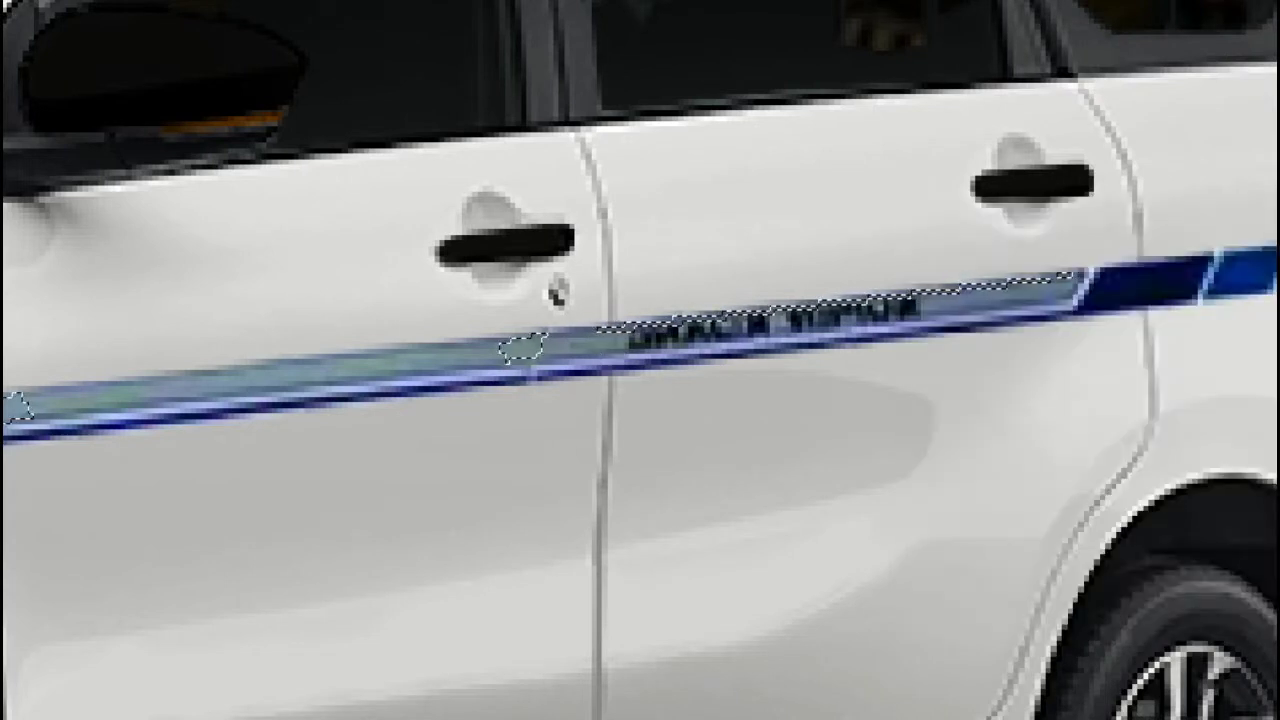
pyautogui.hotkey('alt', 'BackSpace')
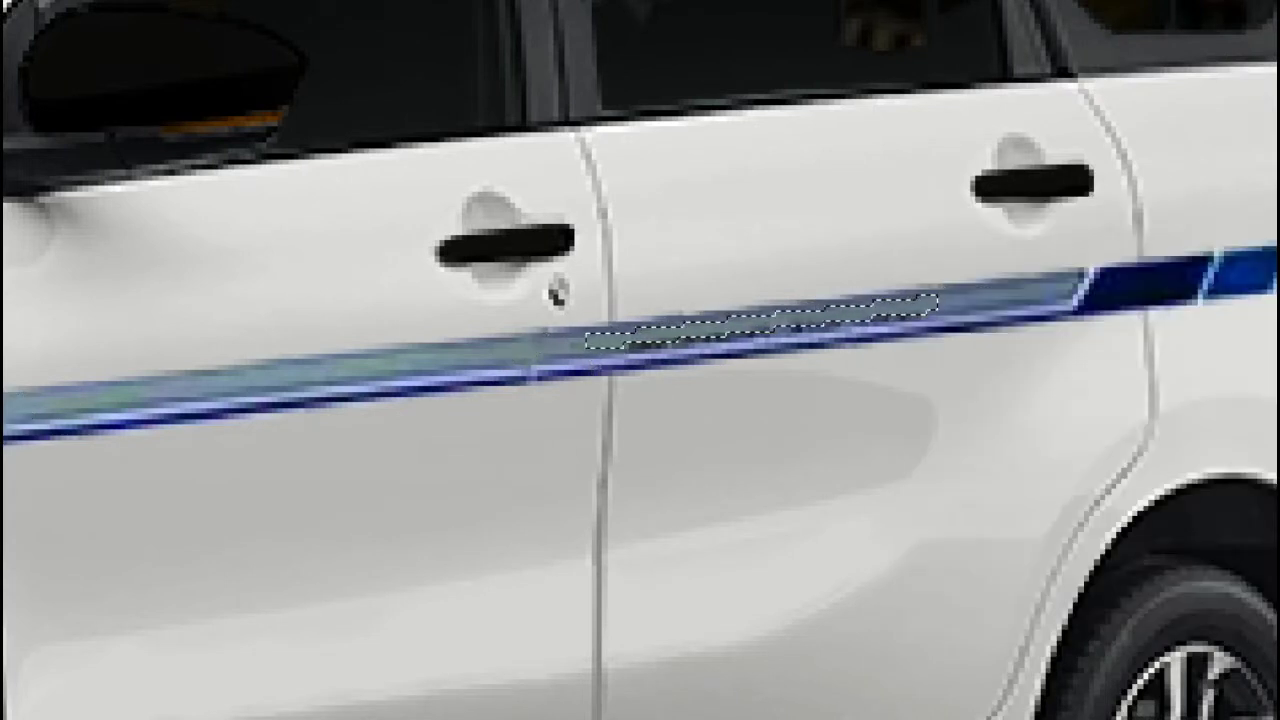
pyautogui.hotkey('ctrl', 'd')
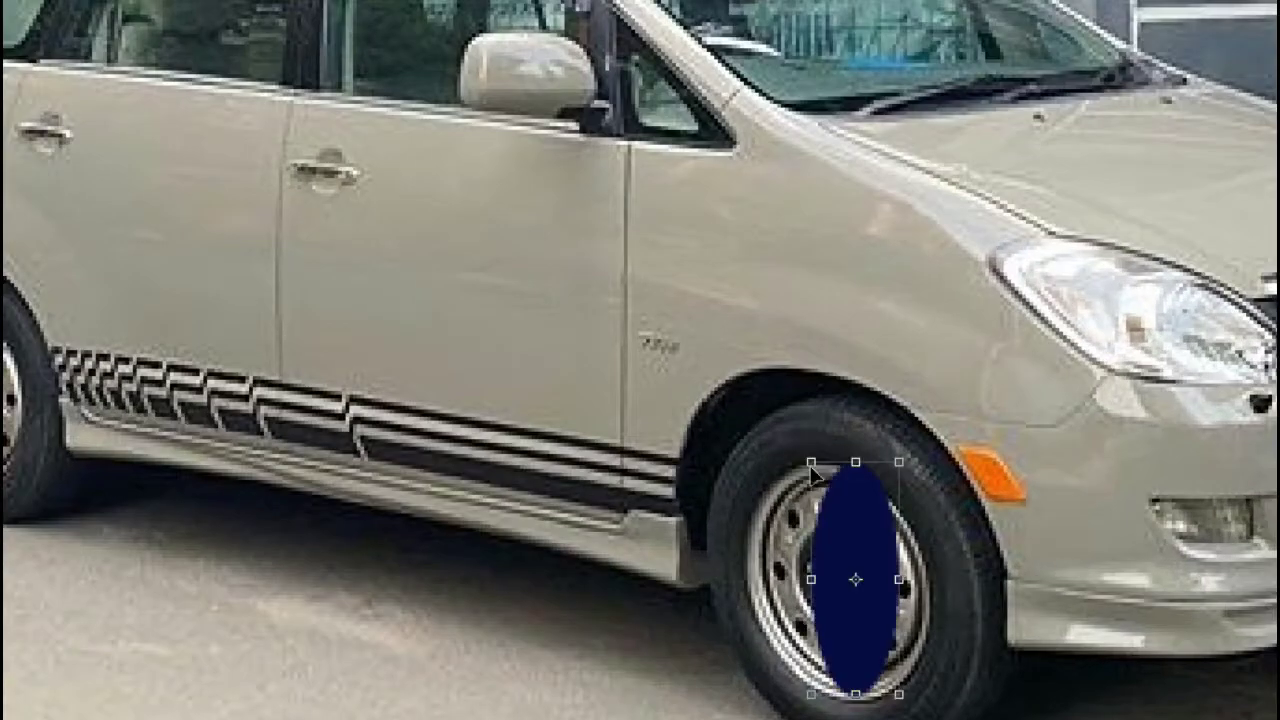
# Fit a steel rim over the front wheel, then place a copy onto the rear wheel.
pyautogui.moveTo(897, 457)
pyautogui.mouseDown()
pyautogui.moveTo(880, 452)
pyautogui.moveTo(920, 660)
pyautogui.mouseUp()
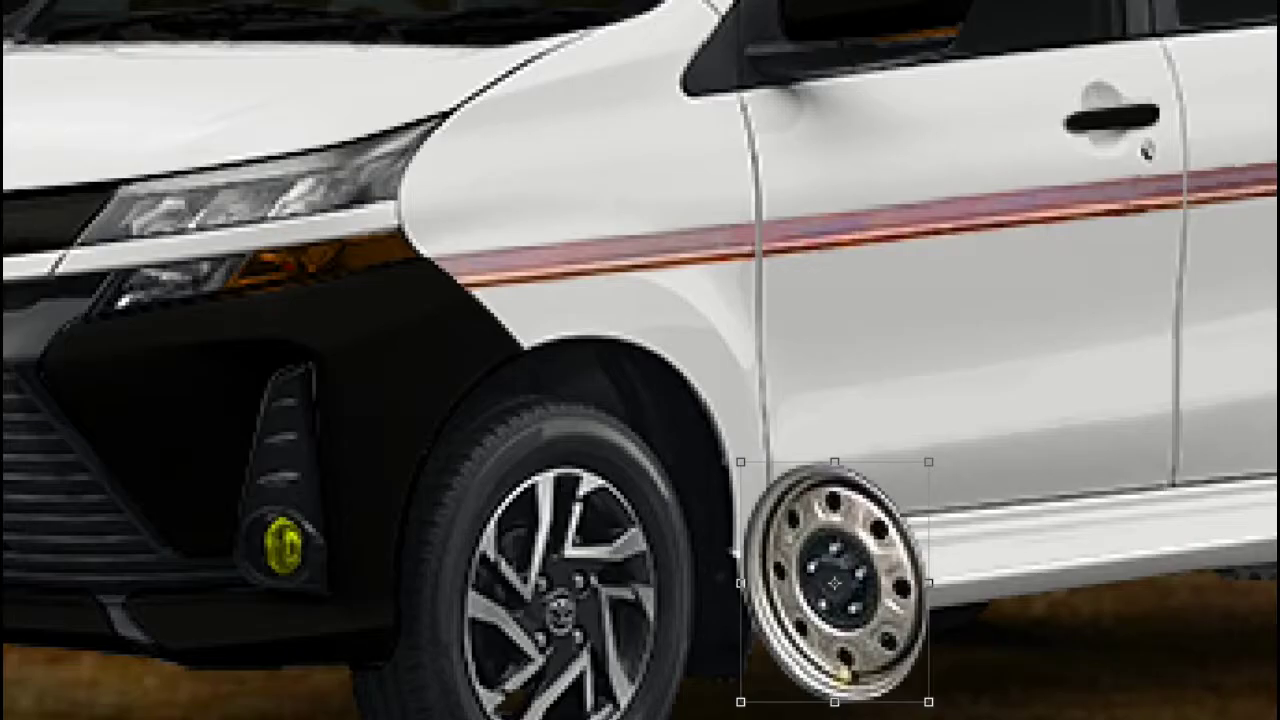
pyautogui.moveTo(680, 600); pyautogui.dragTo(449, 558)
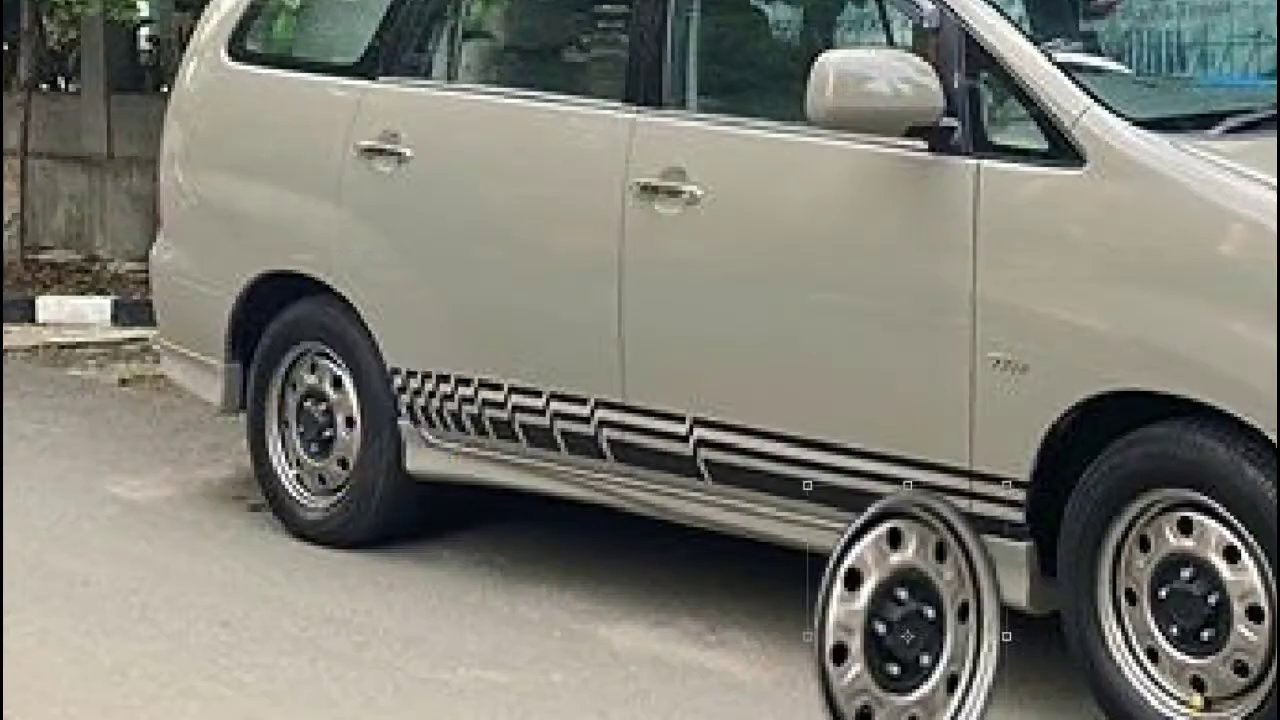
pyautogui.moveTo(309, 329)
pyautogui.mouseDown()
pyautogui.moveTo(371, 457)
pyautogui.moveTo(420, 409)
pyautogui.mouseUp()
pyautogui.press('Return')
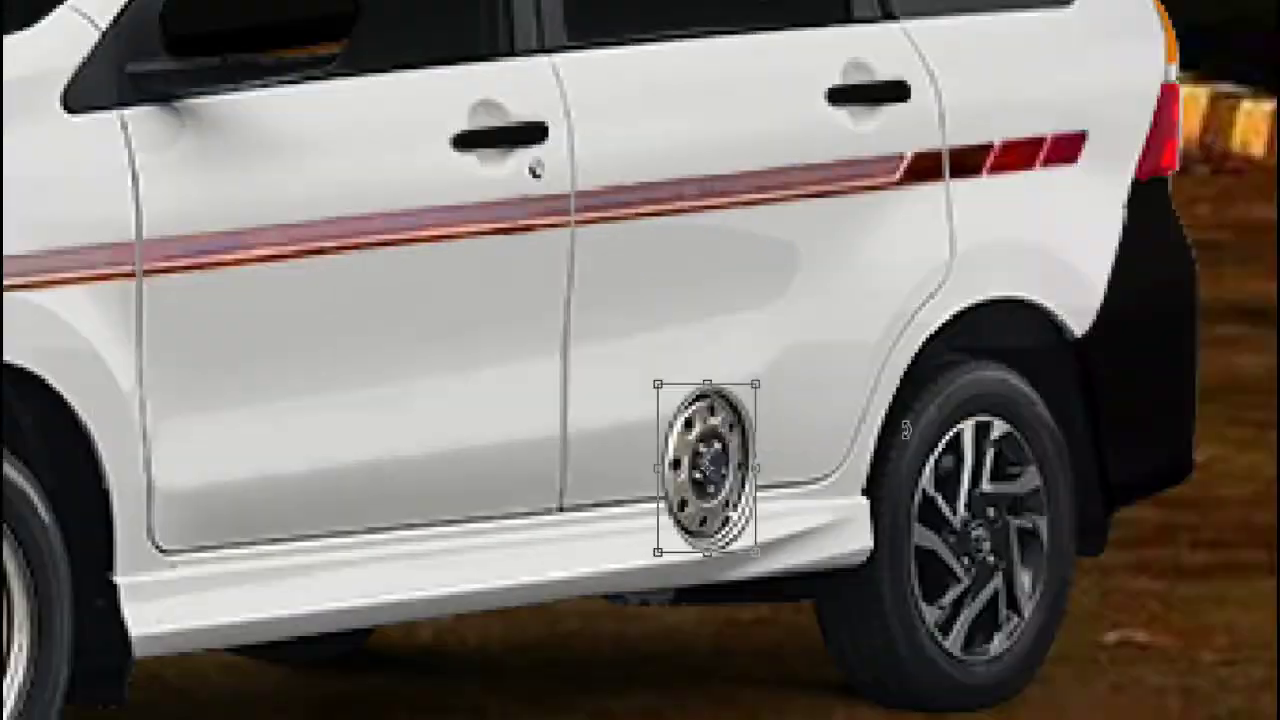
pyautogui.moveTo(983, 594); pyautogui.dragTo(994, 604)
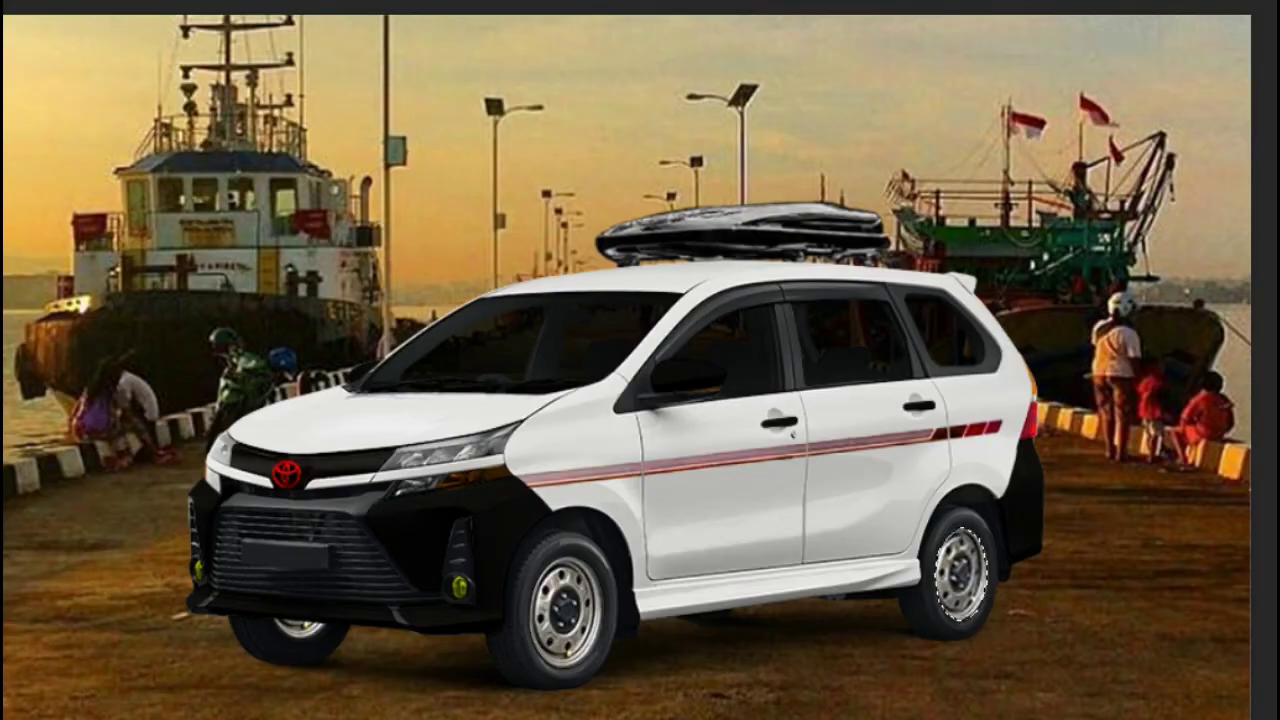
# Give the steel rims a gold tint with Hue/Saturation, darkening the blue hub centres to black.
pyautogui.hotkey('ctrl', 'u')
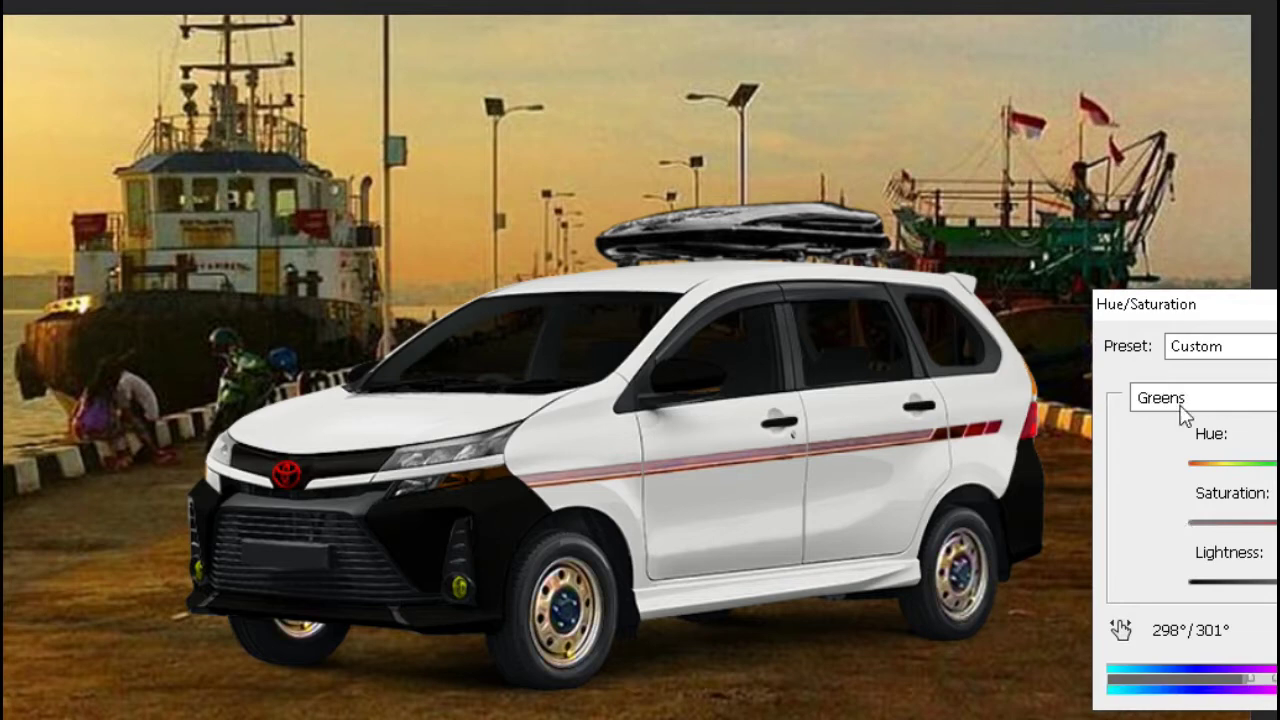
pyautogui.press('Return')
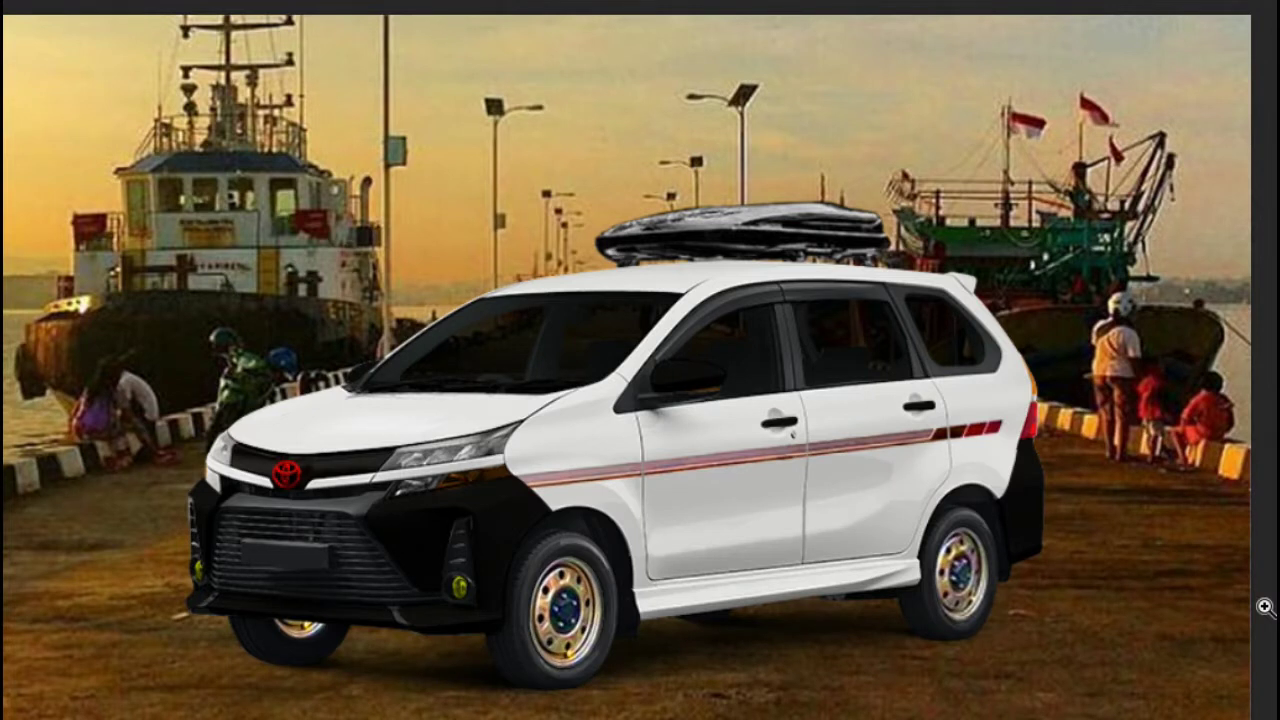
pyautogui.click(505, 669)
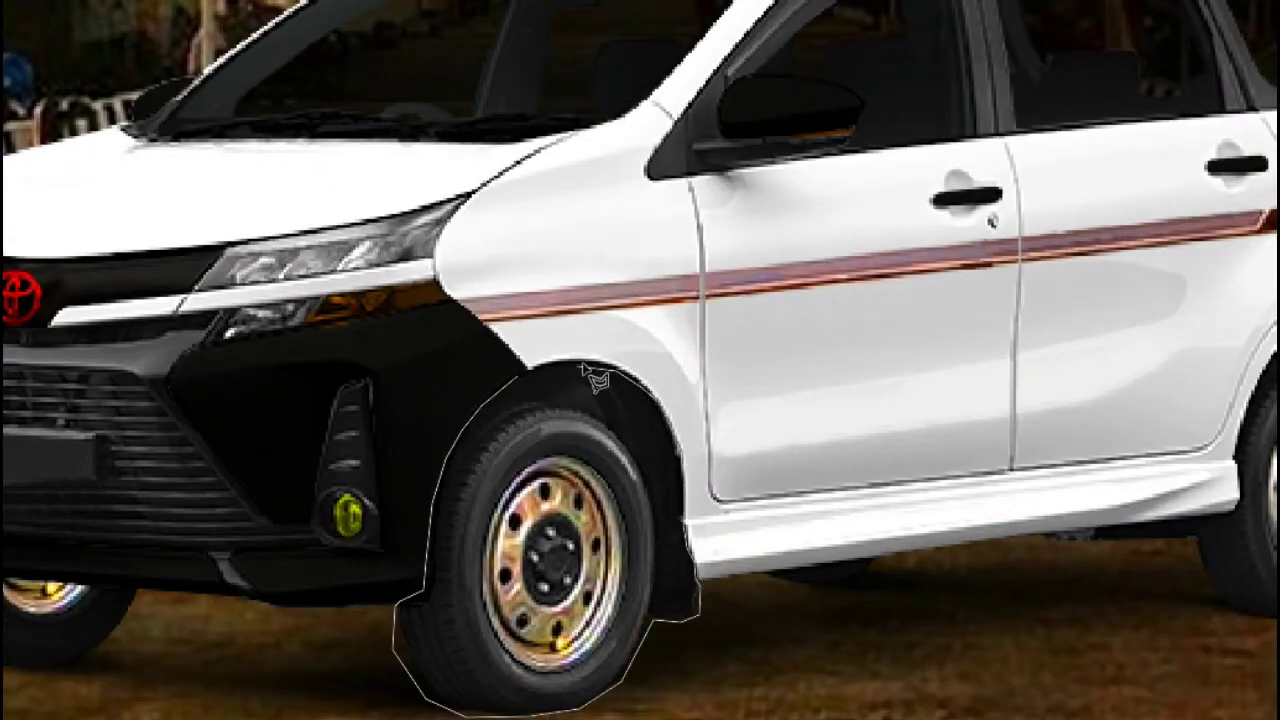
# Outline the ground around the front and rear wheels and darken it with Levels as a shadow.
pyautogui.click(593, 375)
pyautogui.click(614, 537)
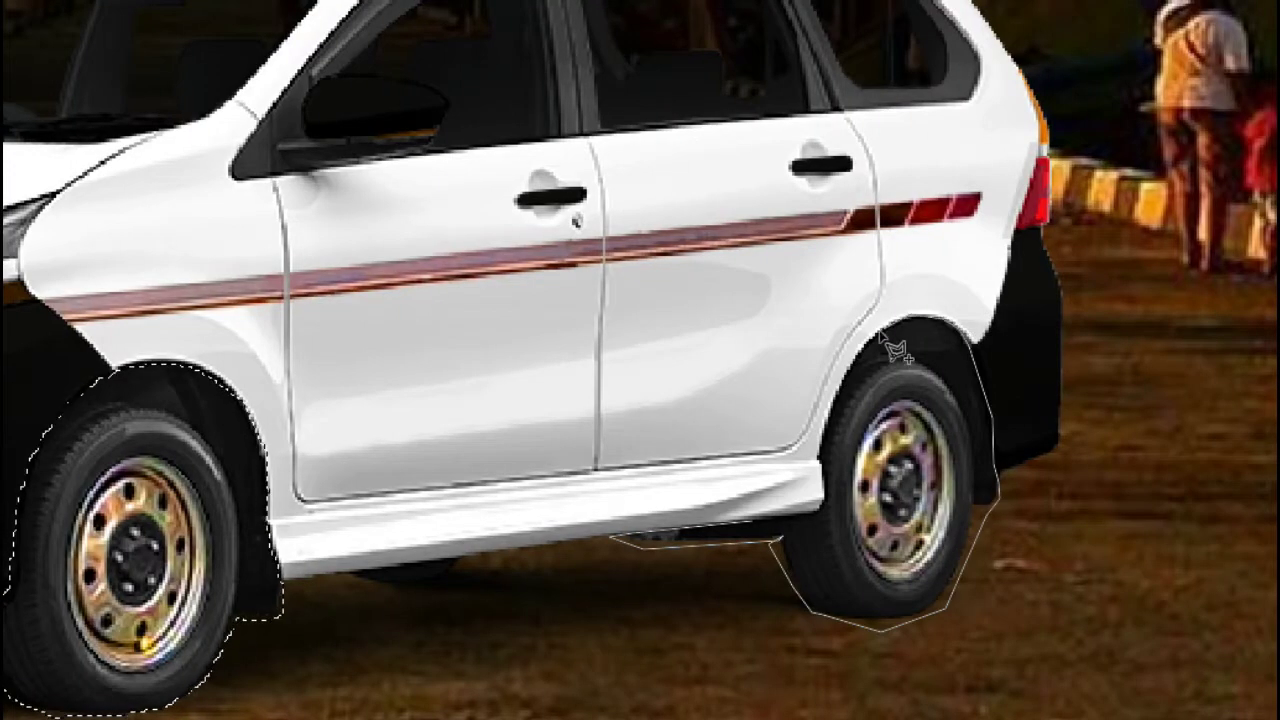
pyautogui.click(850, 340)
pyautogui.doubleClick(740, 520)
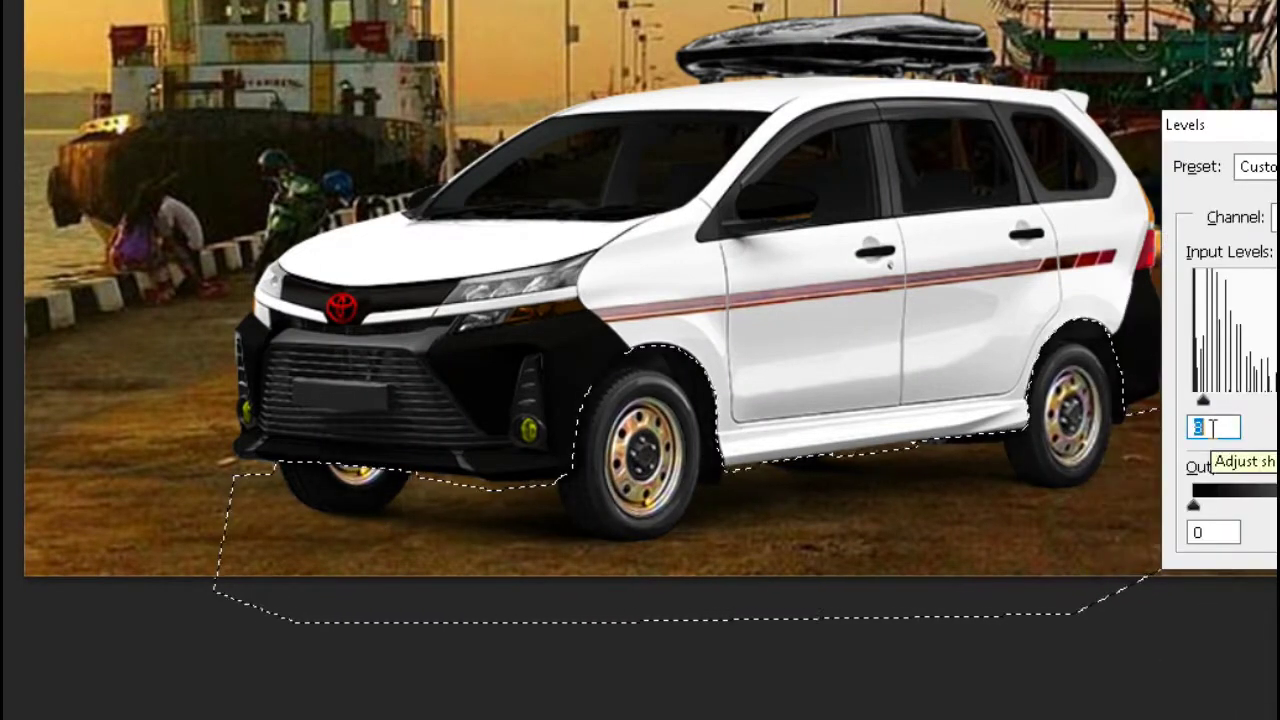
pyautogui.press('Return')
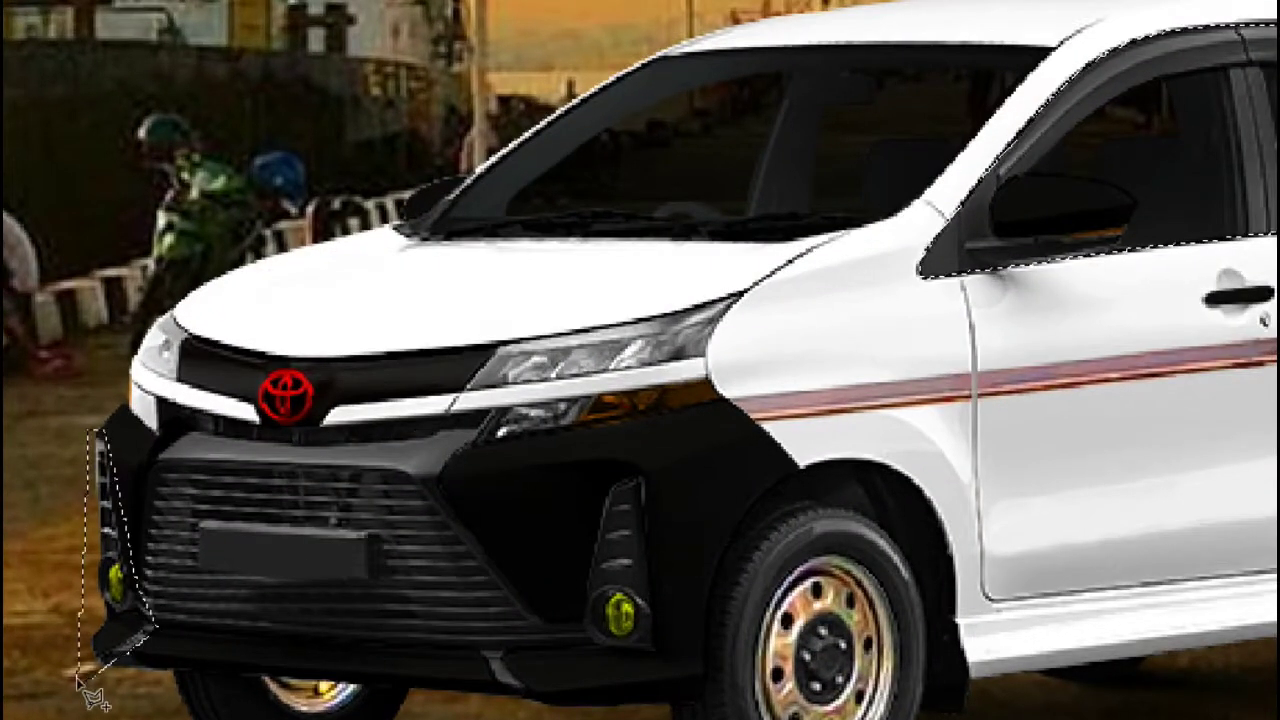
# Darken the front bumper's lower corner with Levels, then select along the roof box's top edge.
pyautogui.click(150, 688)
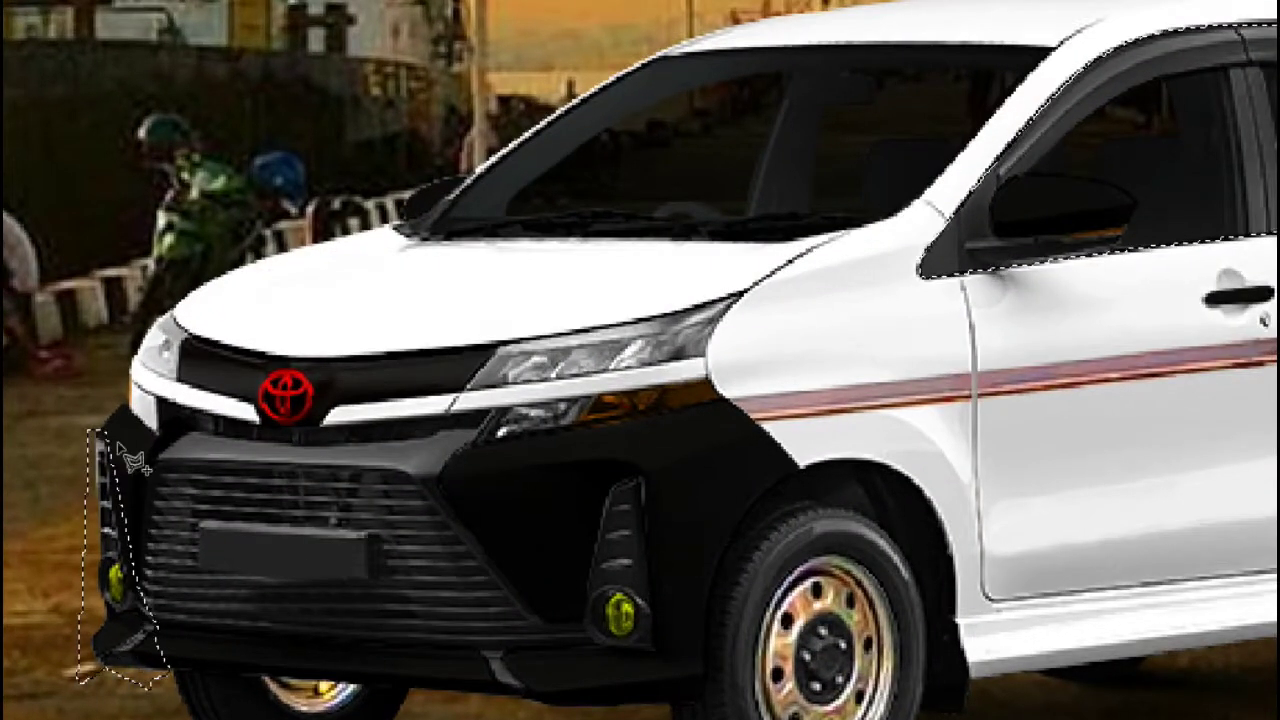
pyautogui.click(168, 668)
pyautogui.click(100, 380)
pyautogui.click(160, 440)
pyautogui.click(438, 432)
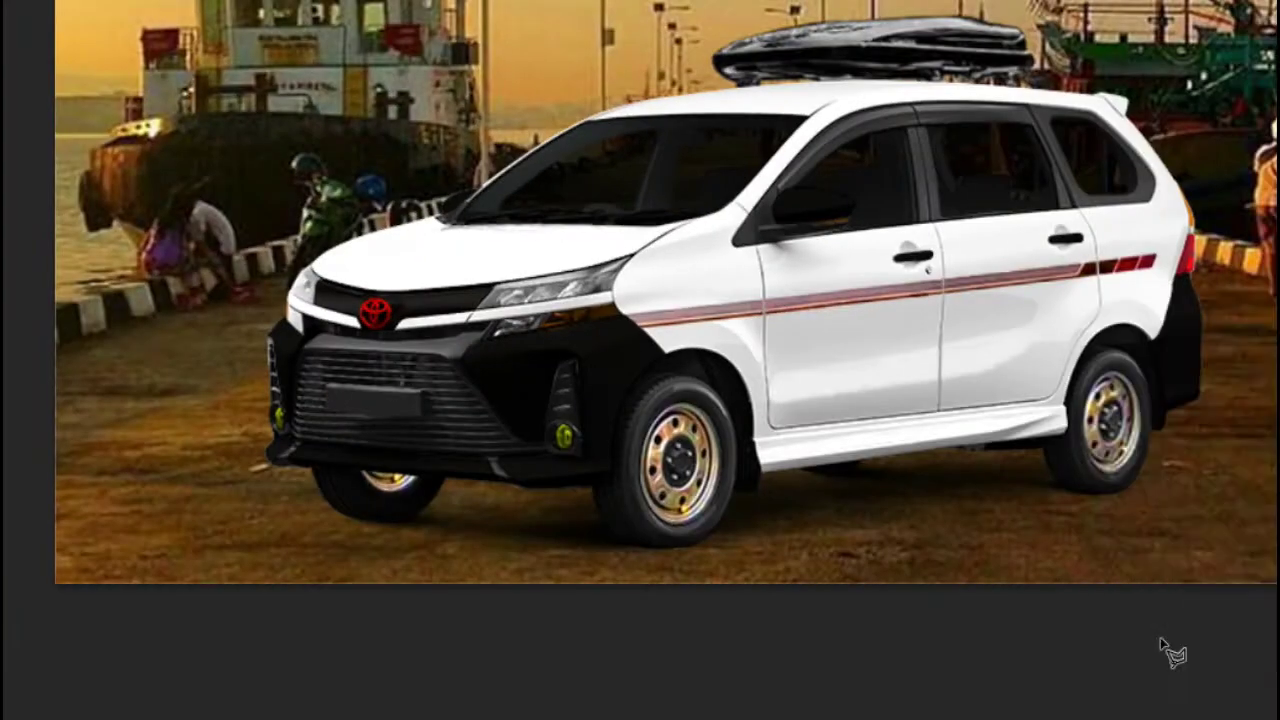
pyautogui.press('Return')
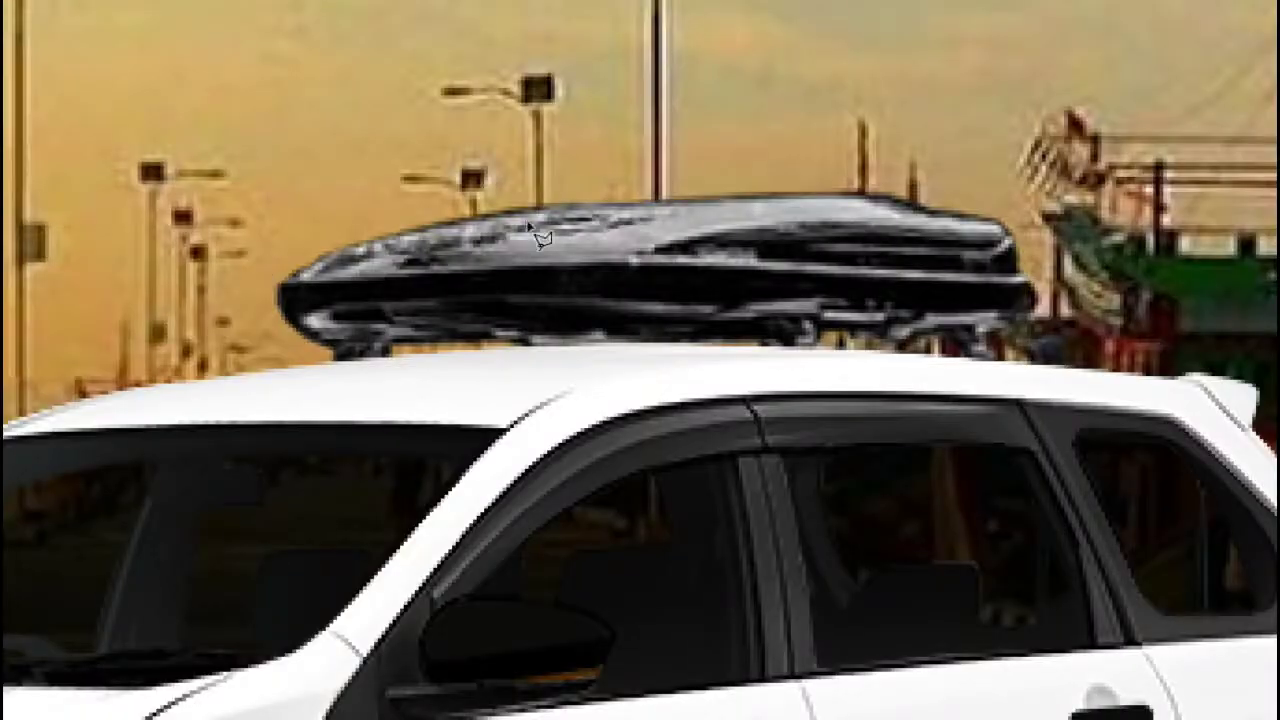
pyautogui.click(263, 154)
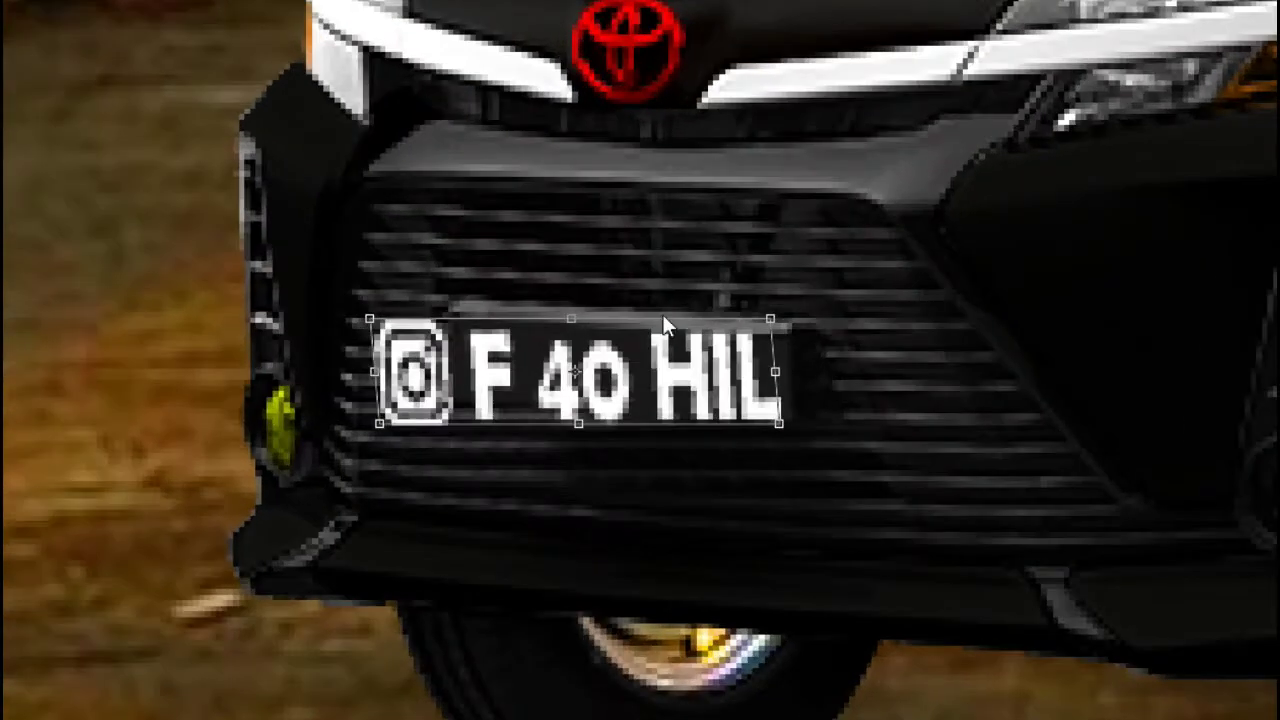
# Scale the license plate onto the grille's plate recess and tilt it to the bumper's angle.
pyautogui.moveTo(371, 374); pyautogui.dragTo(457, 372)
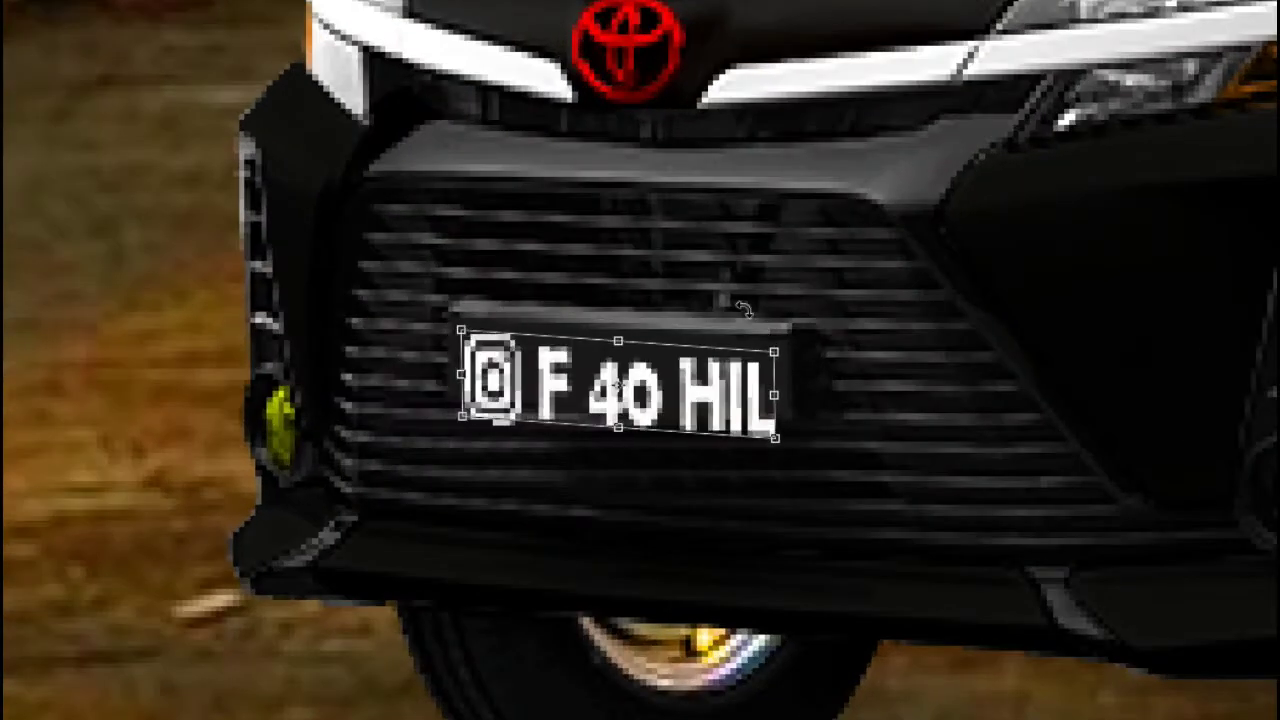
pyautogui.moveTo(605, 295); pyautogui.dragTo(589, 297)
pyautogui.press('Return')
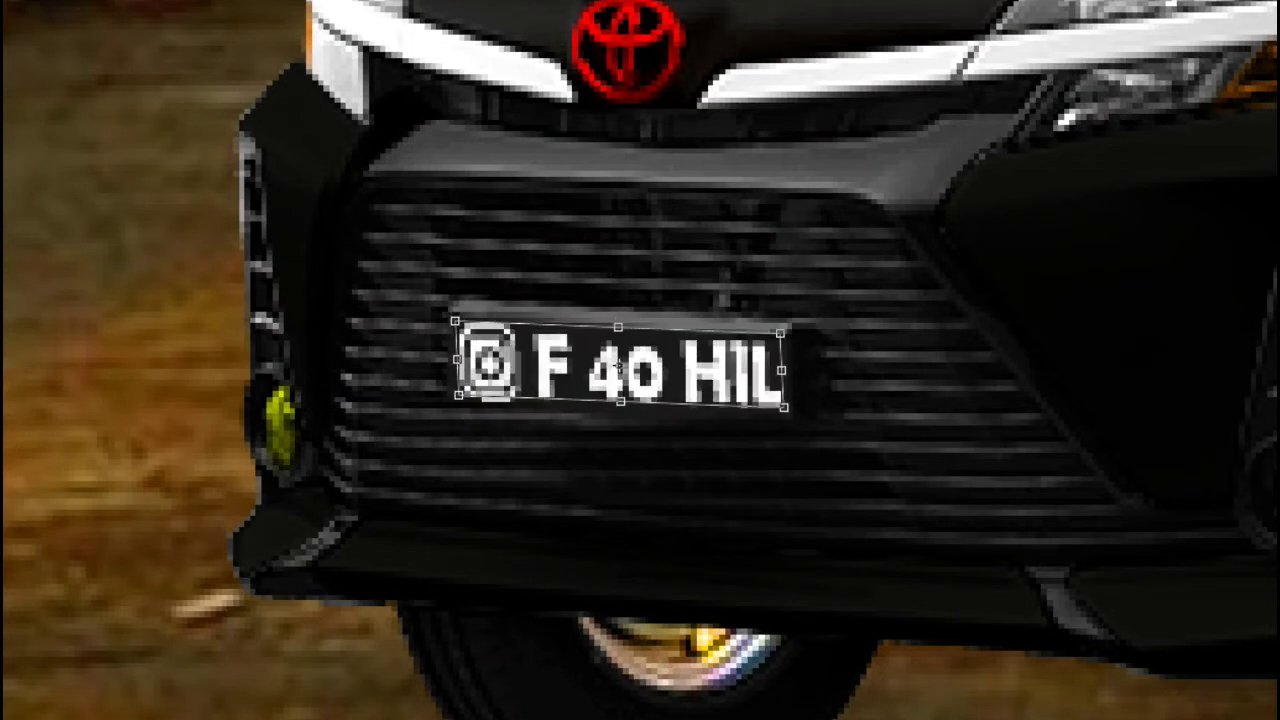